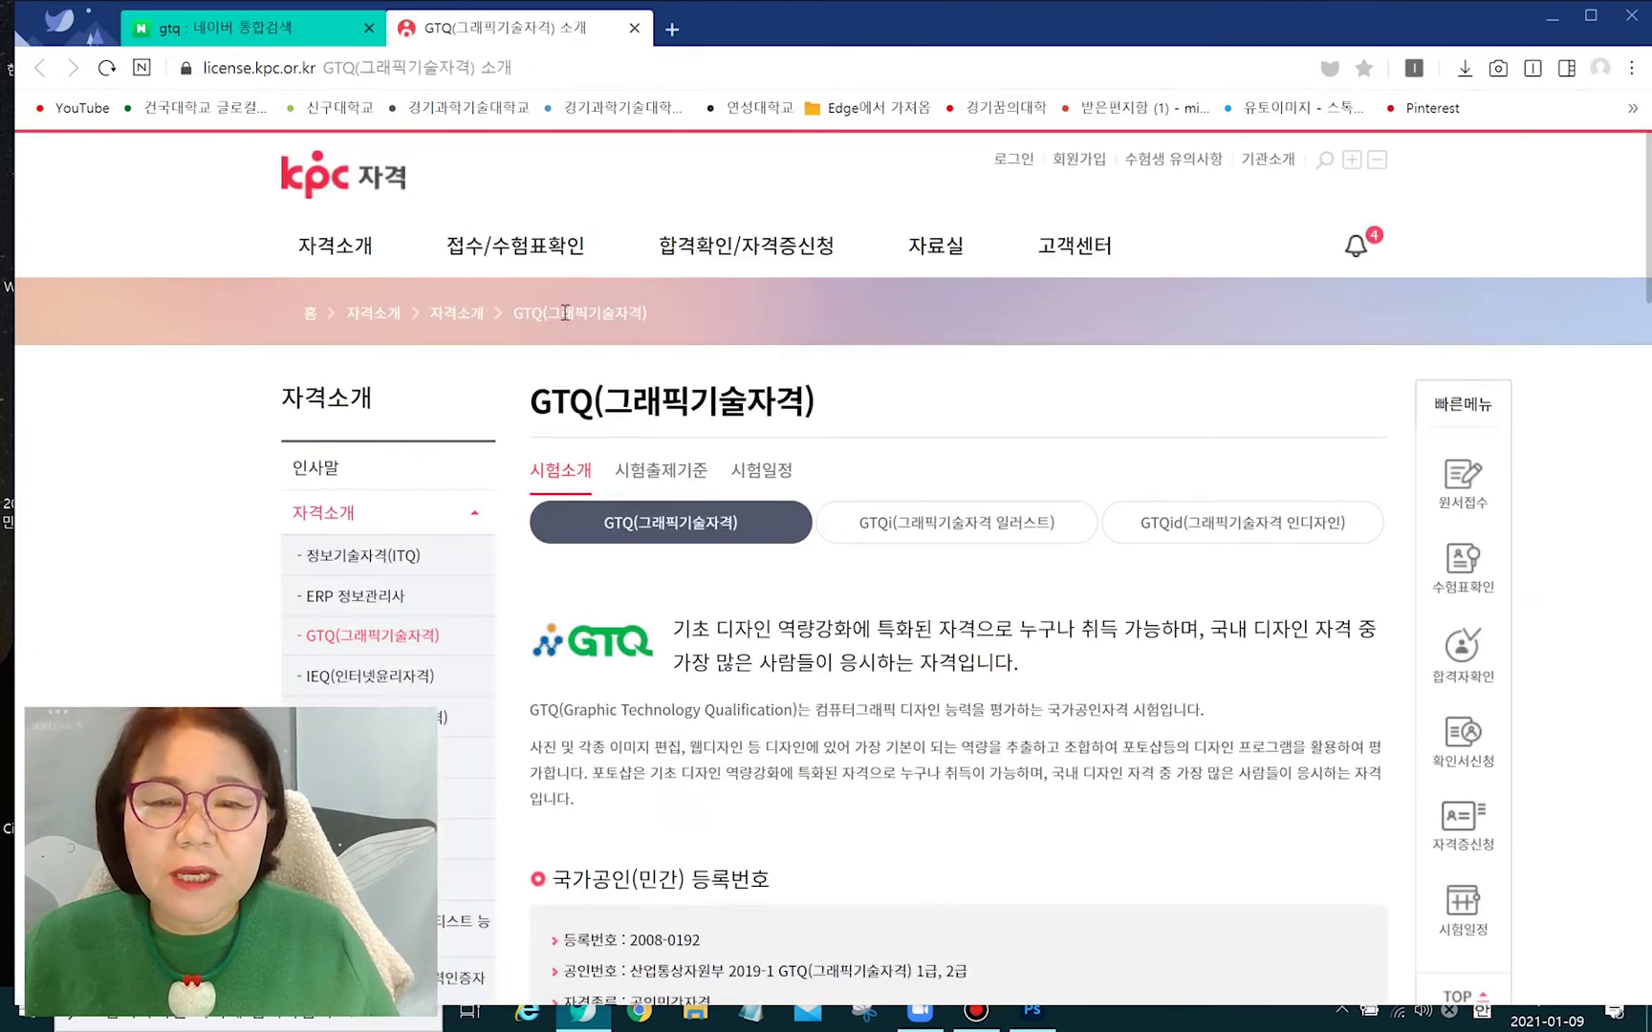
Step: Open the 기출/샘플문제 page and search the GTQ(그래픽기술자격) posts by 제목 for 포토샵
{"action": "mouse_move", "coordinate": [942, 253]}
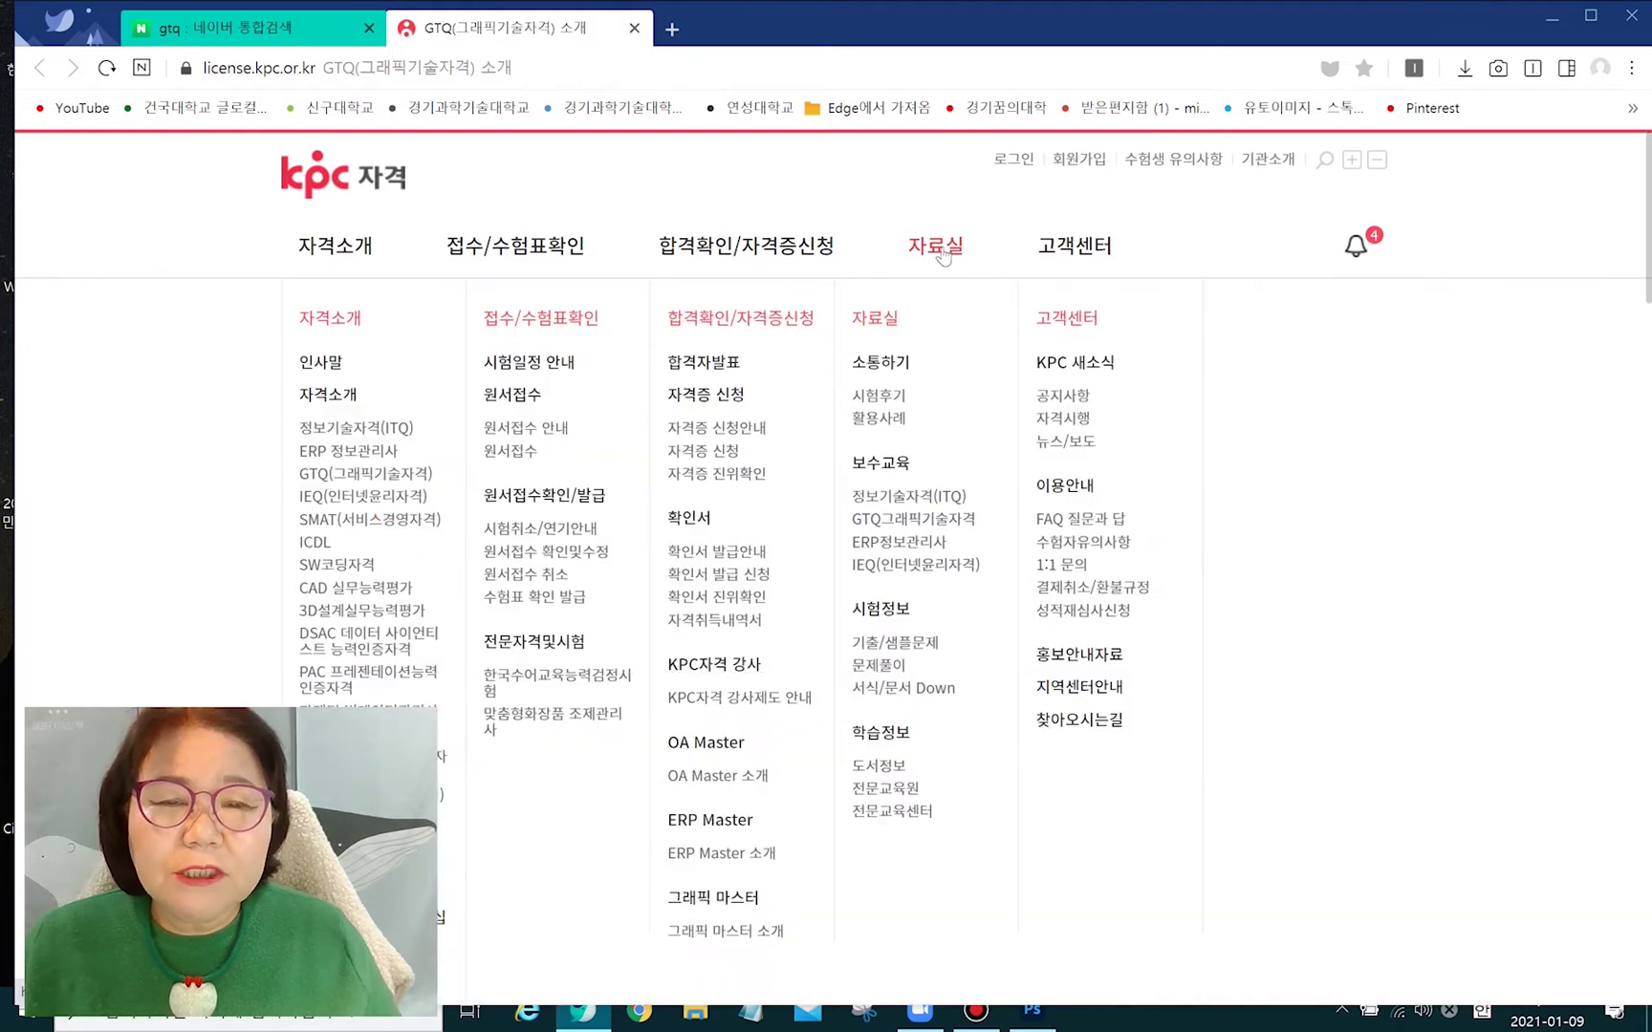
{"action": "left_click", "coordinate": [907, 644]}
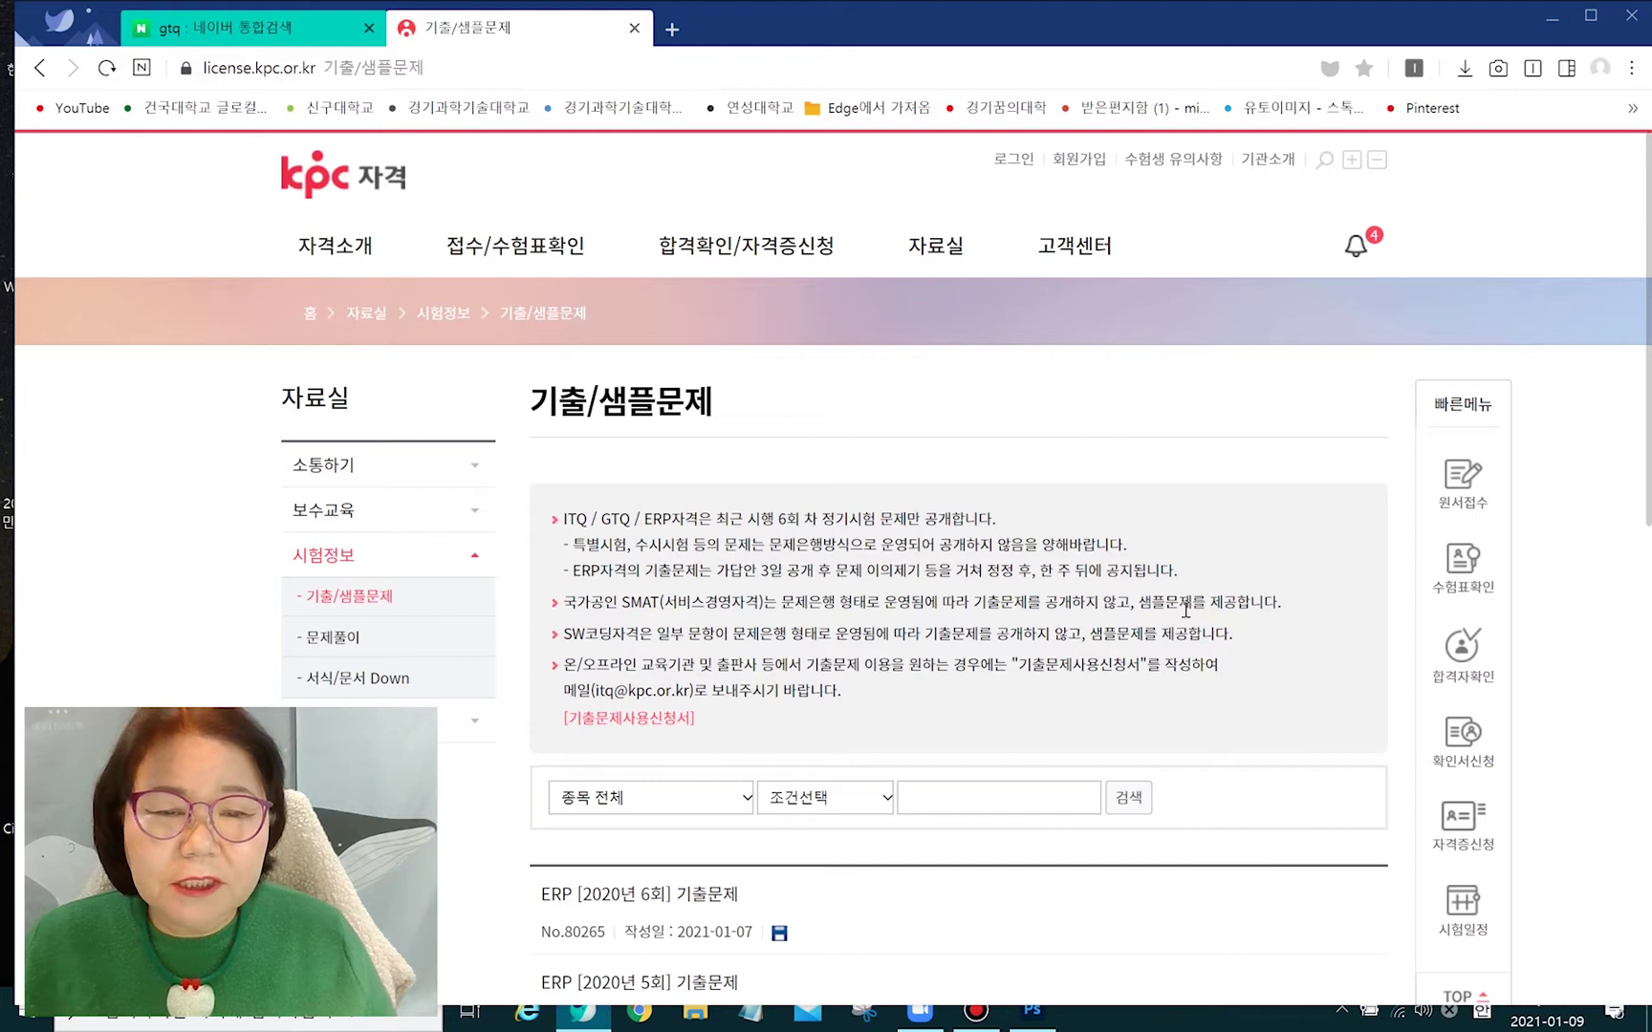
{"action": "scroll", "coordinate": [1220, 626], "scroll_direction": "down", "scroll_amount": 2}
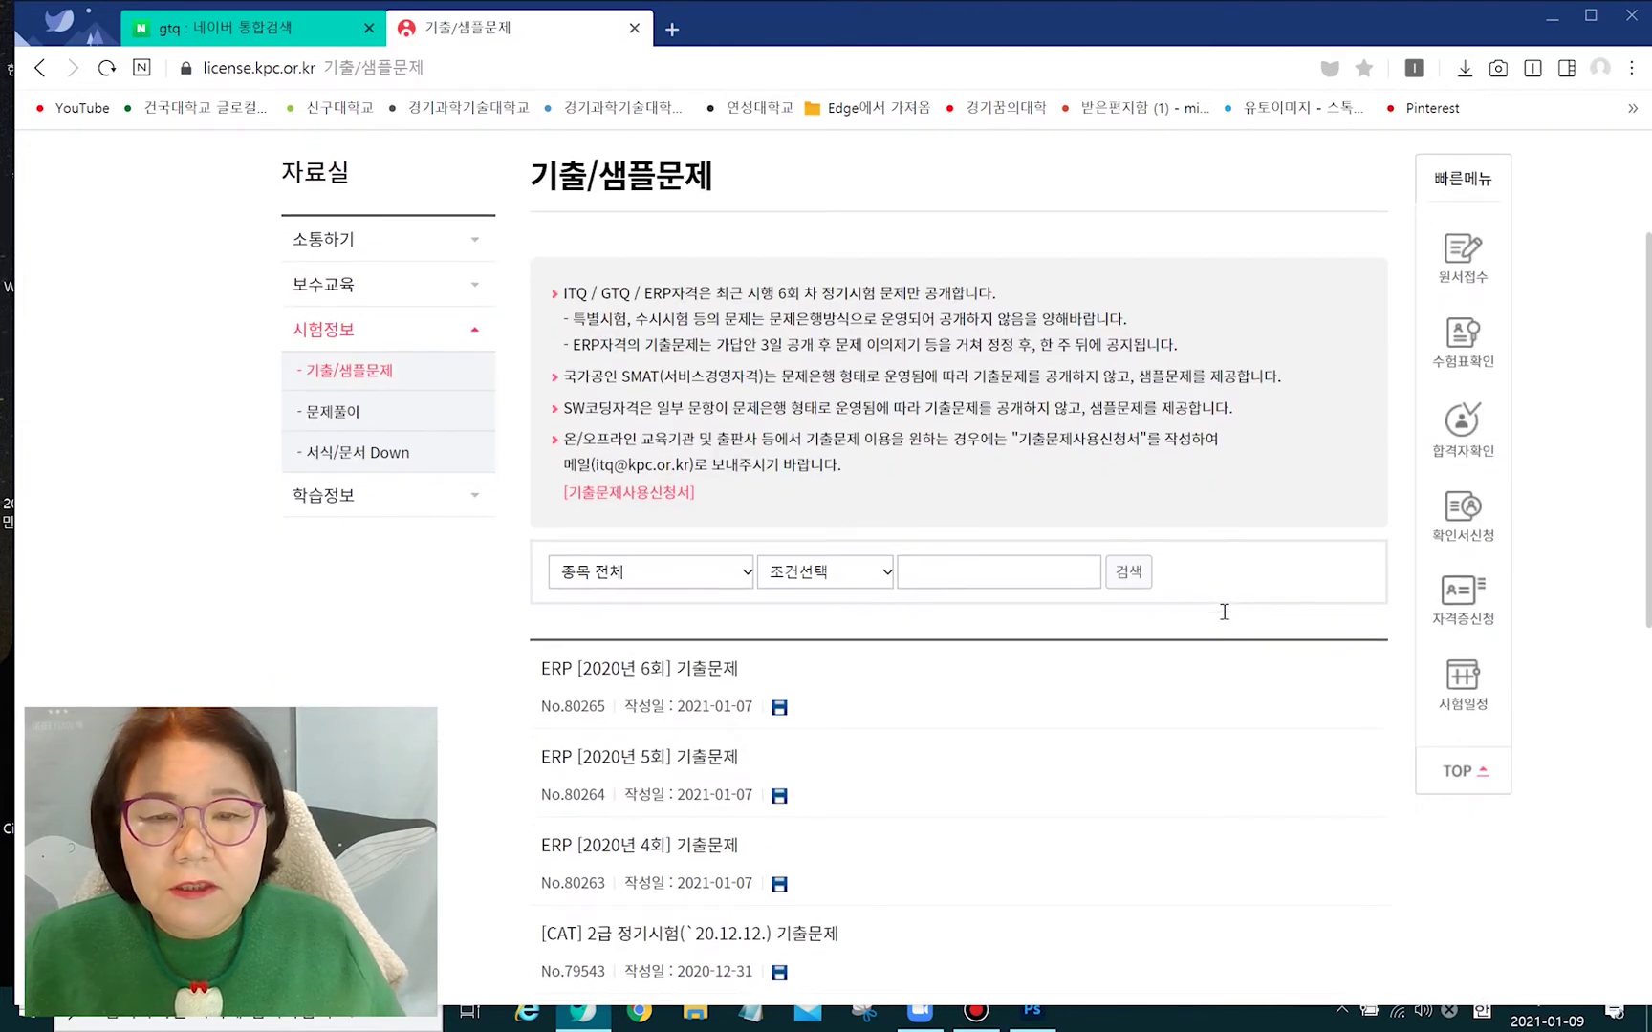
{"action": "left_click", "coordinate": [744, 580]}
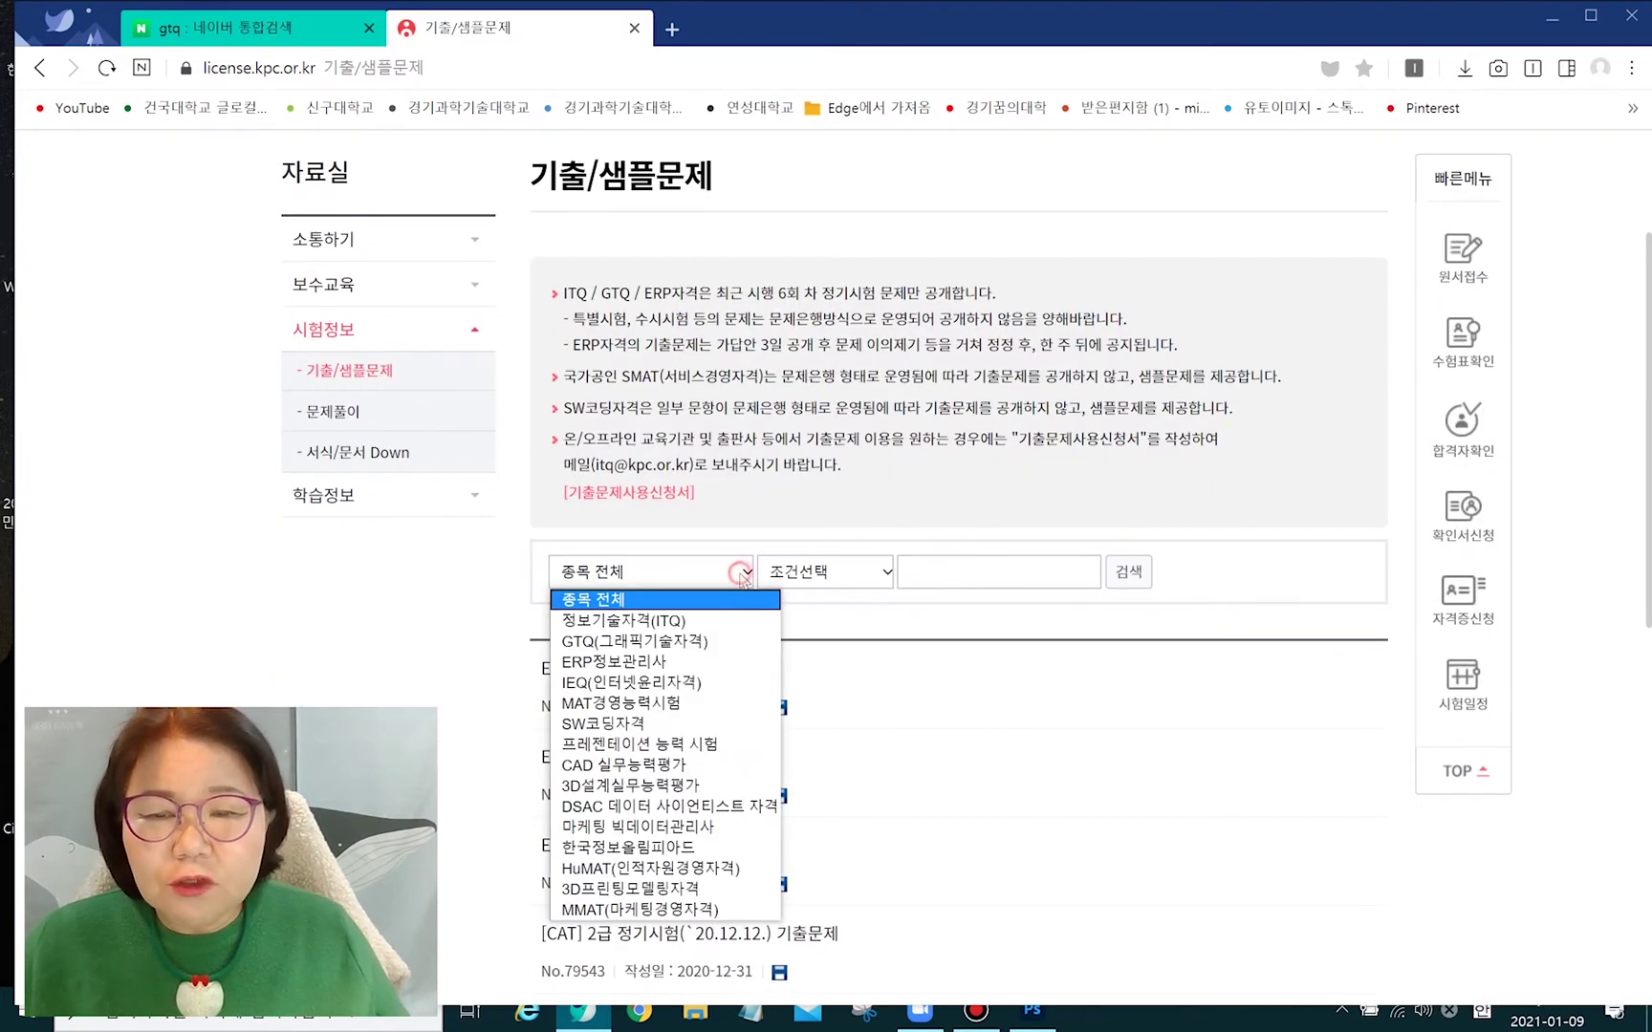
{"action": "left_click", "coordinate": [684, 642]}
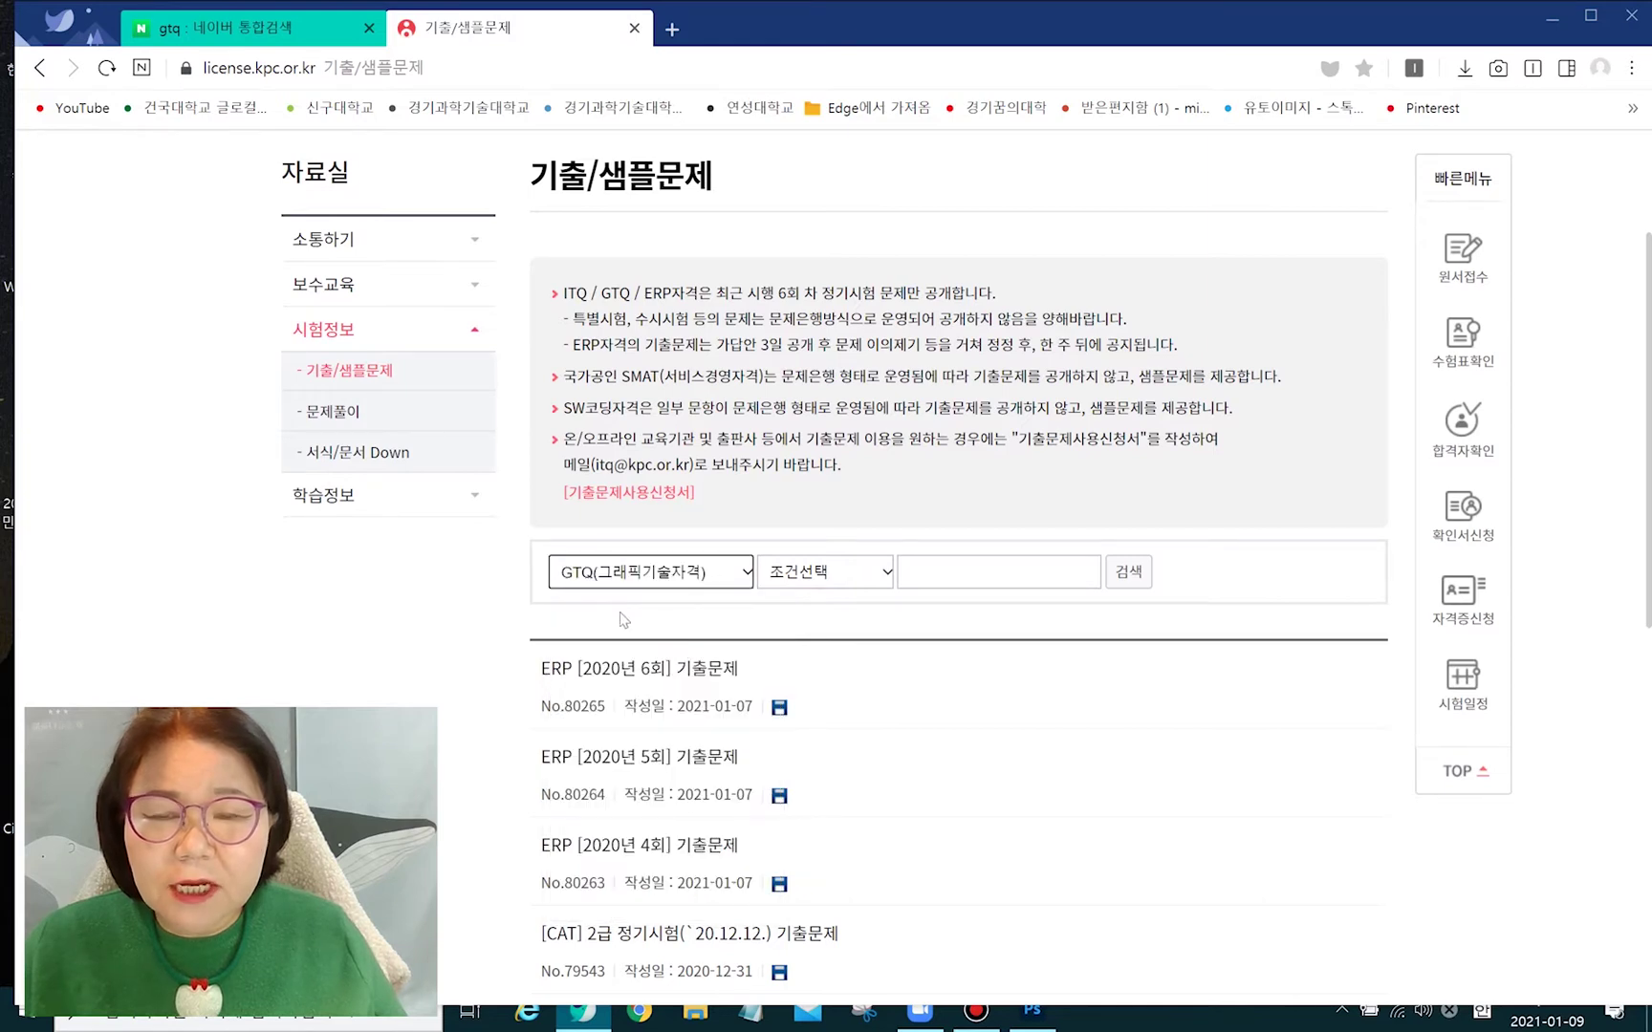
{"action": "left_click", "coordinate": [889, 580]}
{"action": "left_click", "coordinate": [833, 616]}
{"action": "left_click", "coordinate": [1029, 571]}
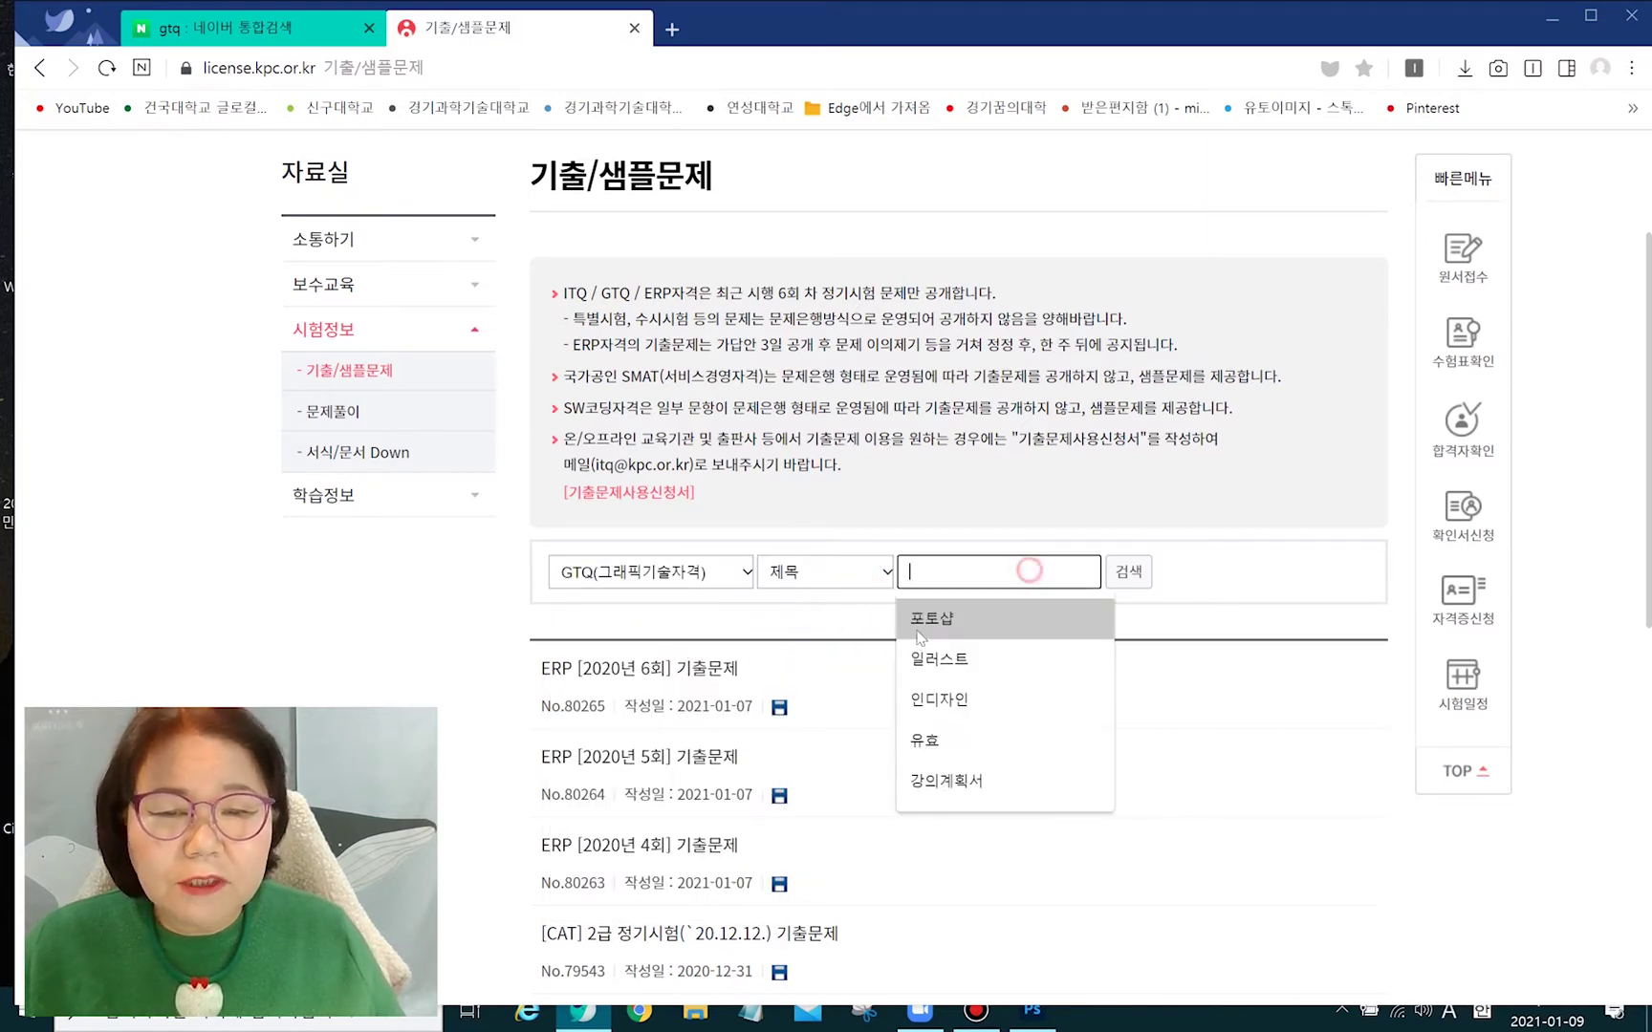
{"action": "left_click", "coordinate": [918, 631]}
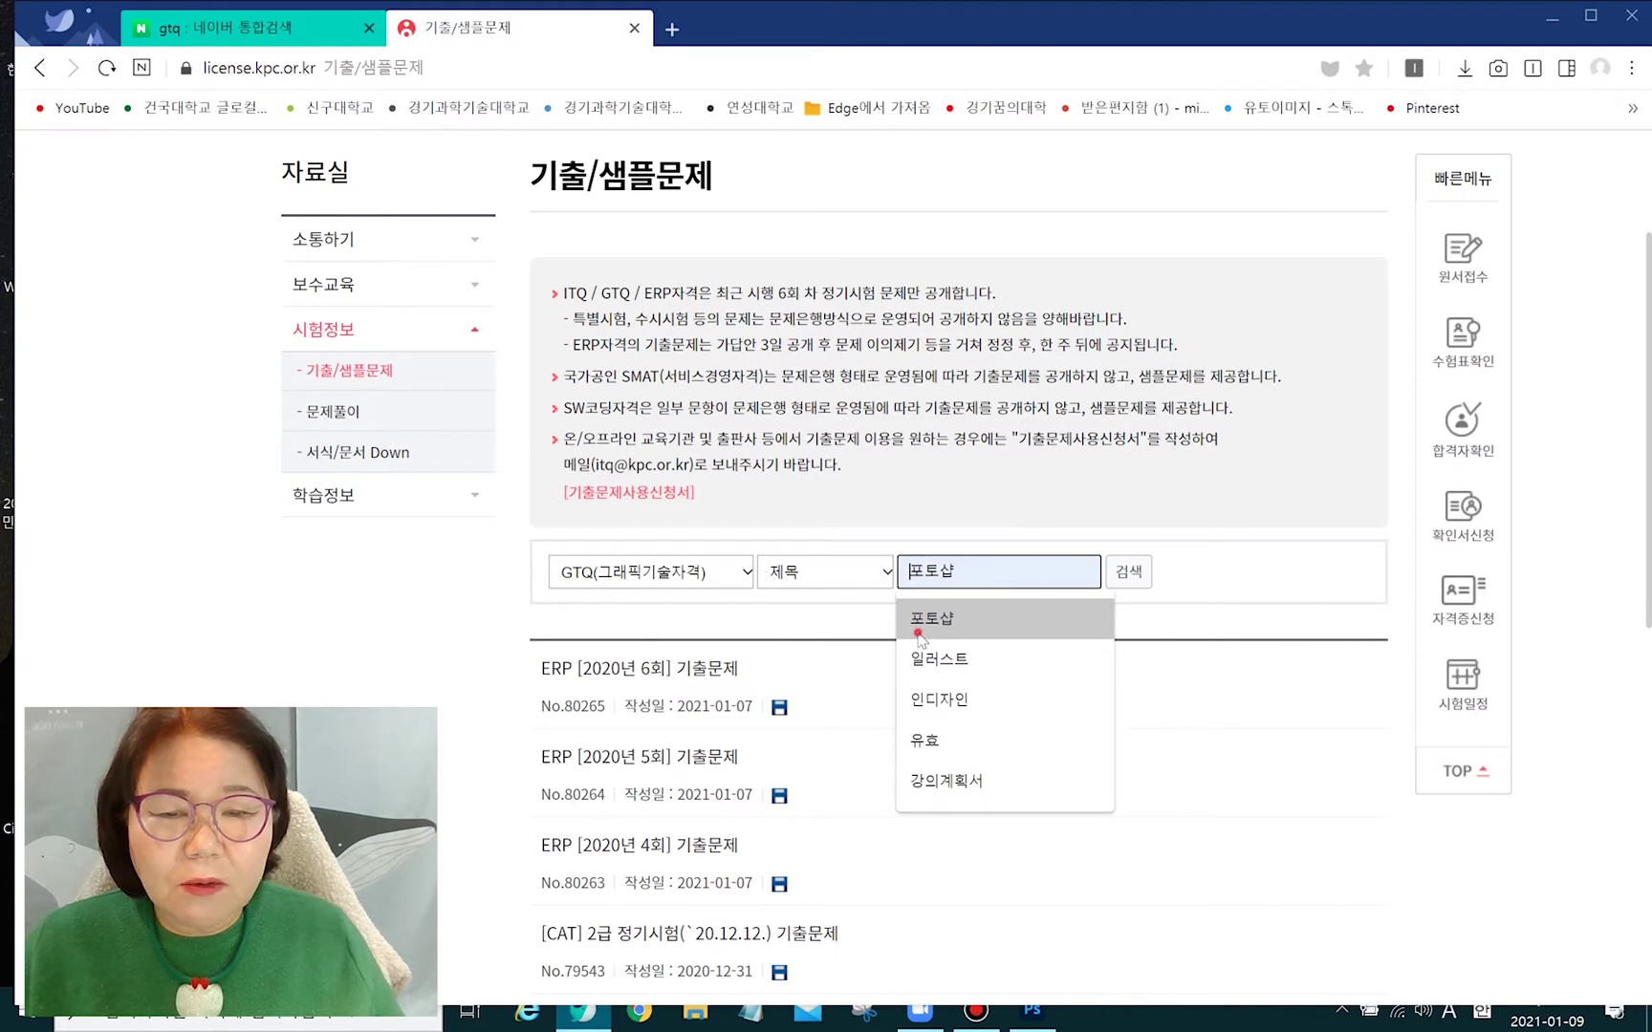
{"action": "left_click", "coordinate": [1131, 577]}
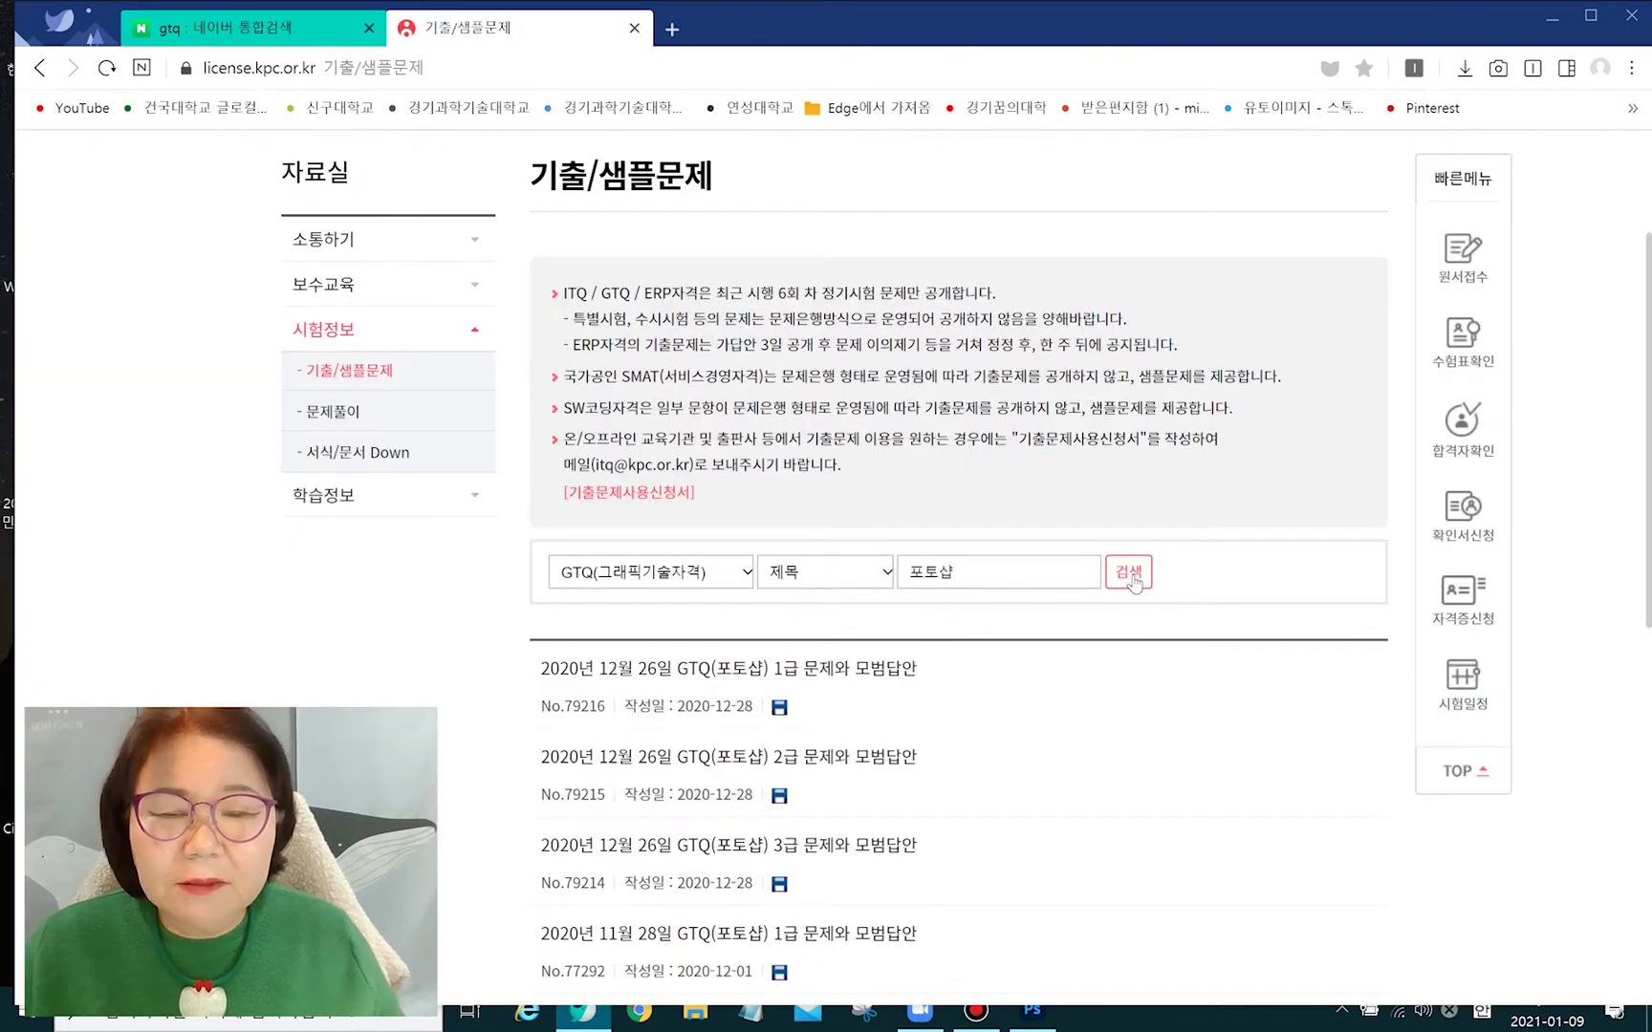
Step: Download the zip attached to the 2020년 12월 26일 GTQ(포토샵) 2급 문제와 모범답안 post, saving it to 바탕 화면
{"action": "scroll", "coordinate": [999, 756], "scroll_direction": "down", "scroll_amount": 2}
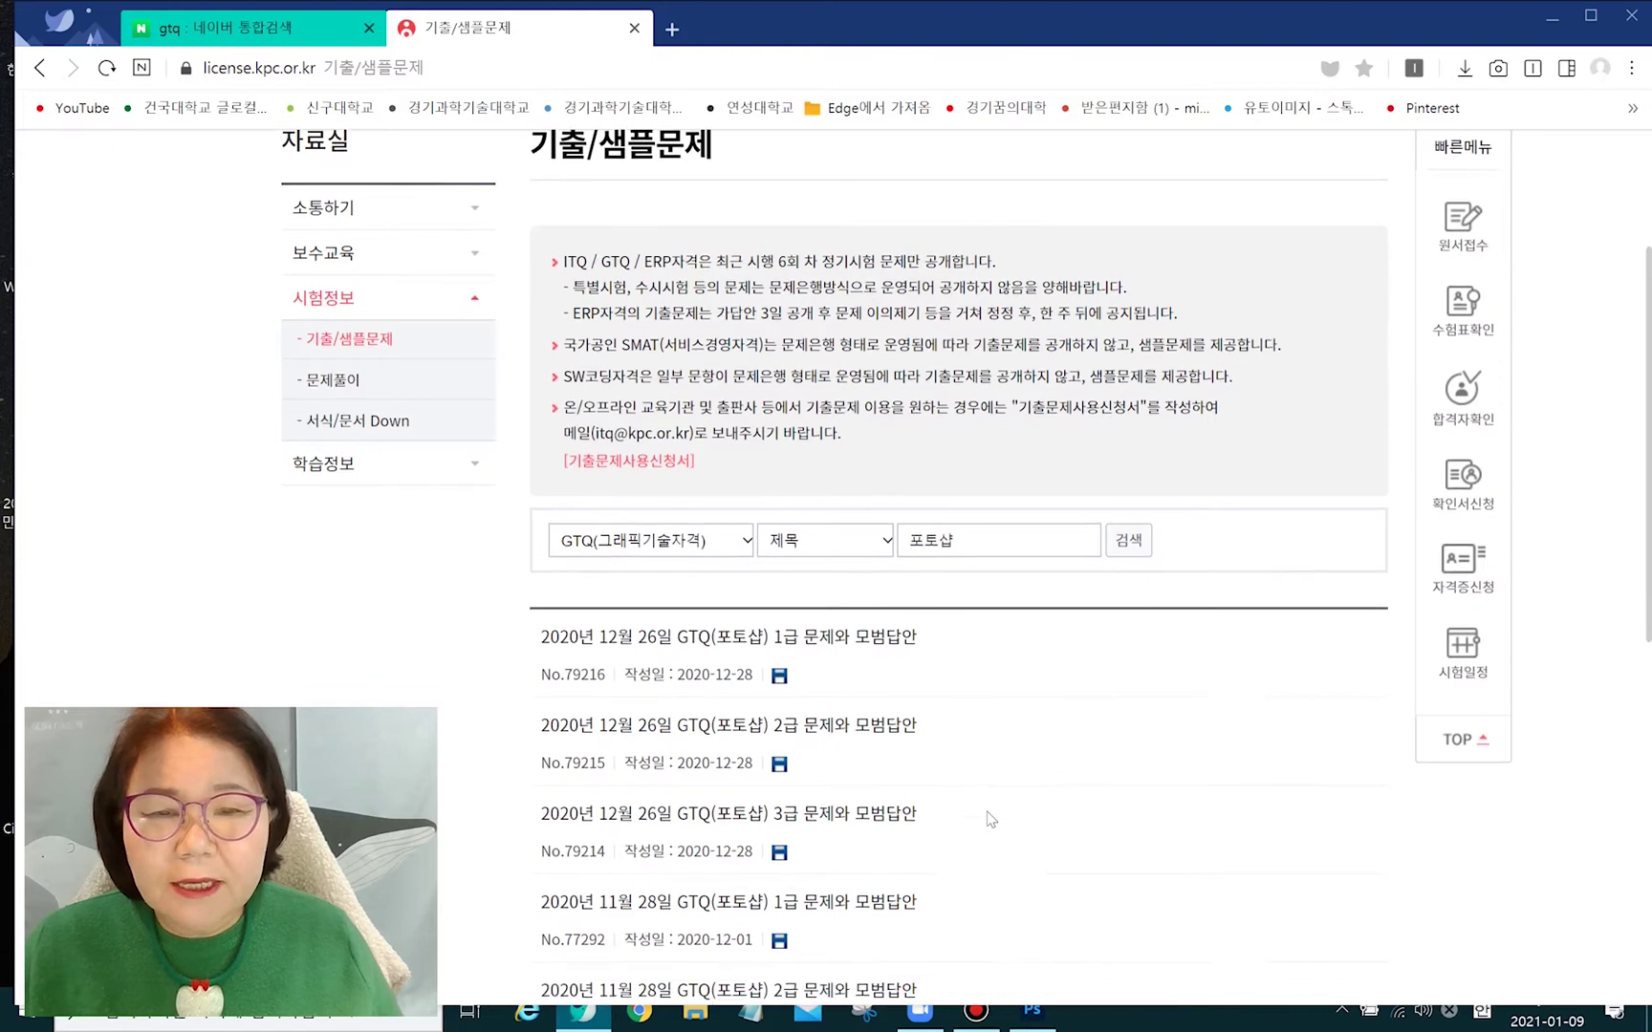
{"action": "scroll", "coordinate": [990, 817], "scroll_direction": "down", "scroll_amount": 2}
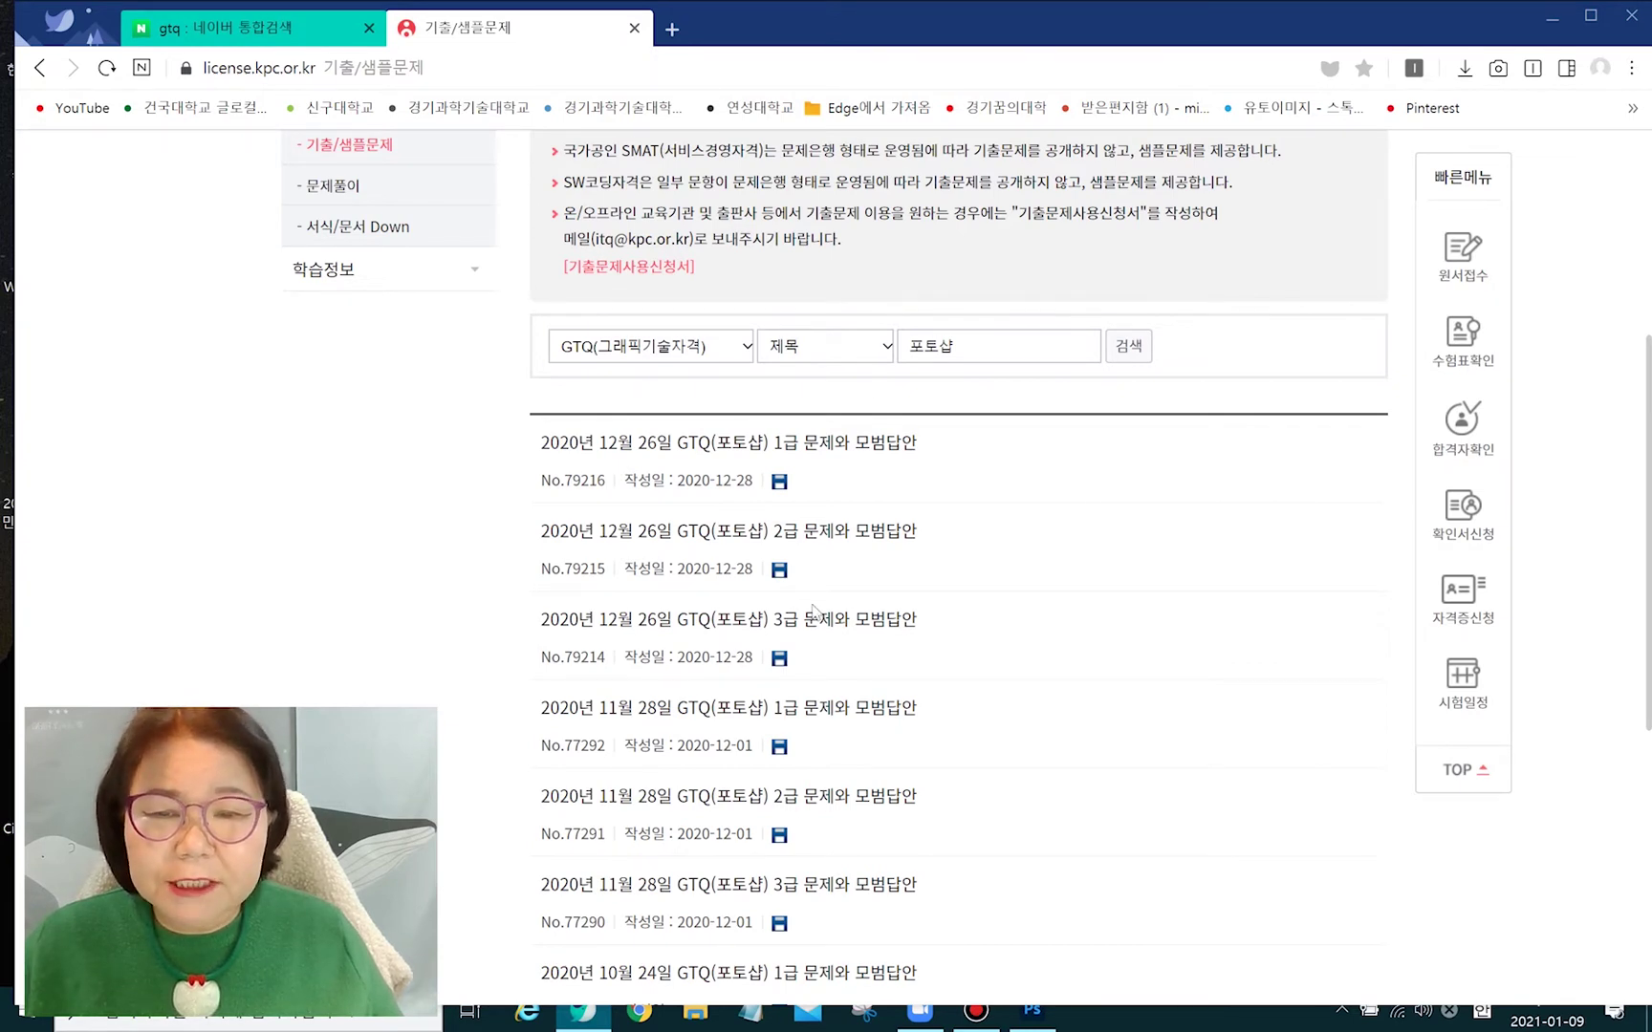
{"action": "left_click", "coordinate": [782, 535]}
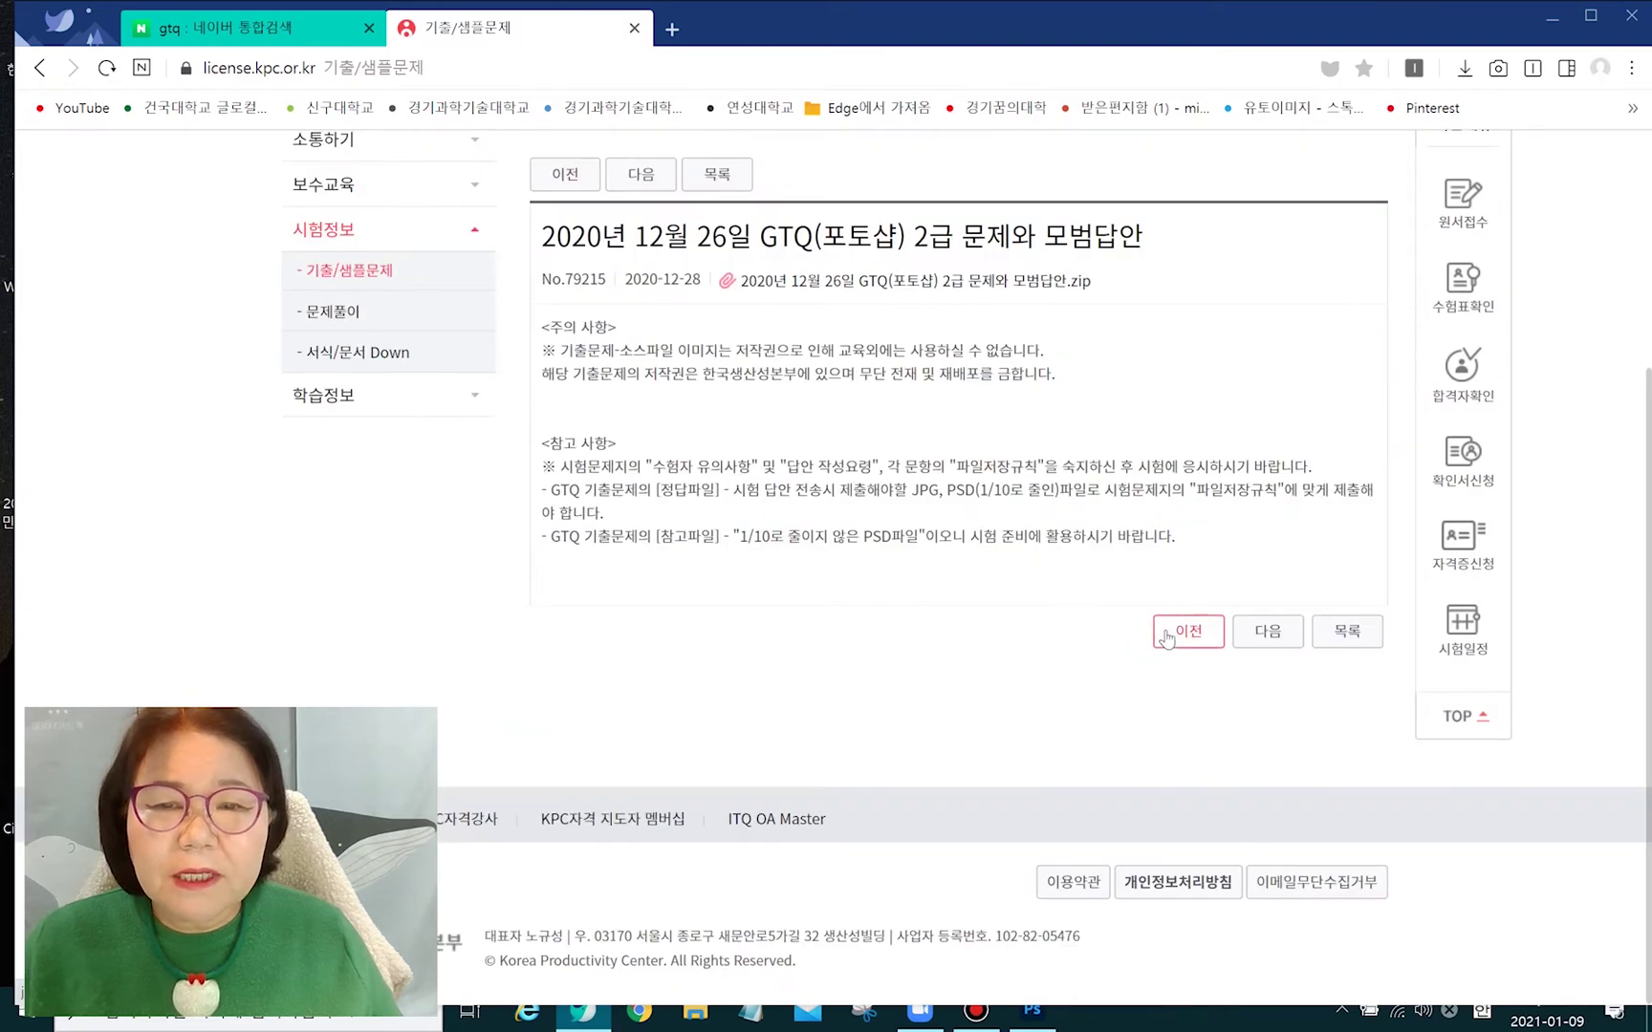
{"action": "left_click", "coordinate": [949, 289]}
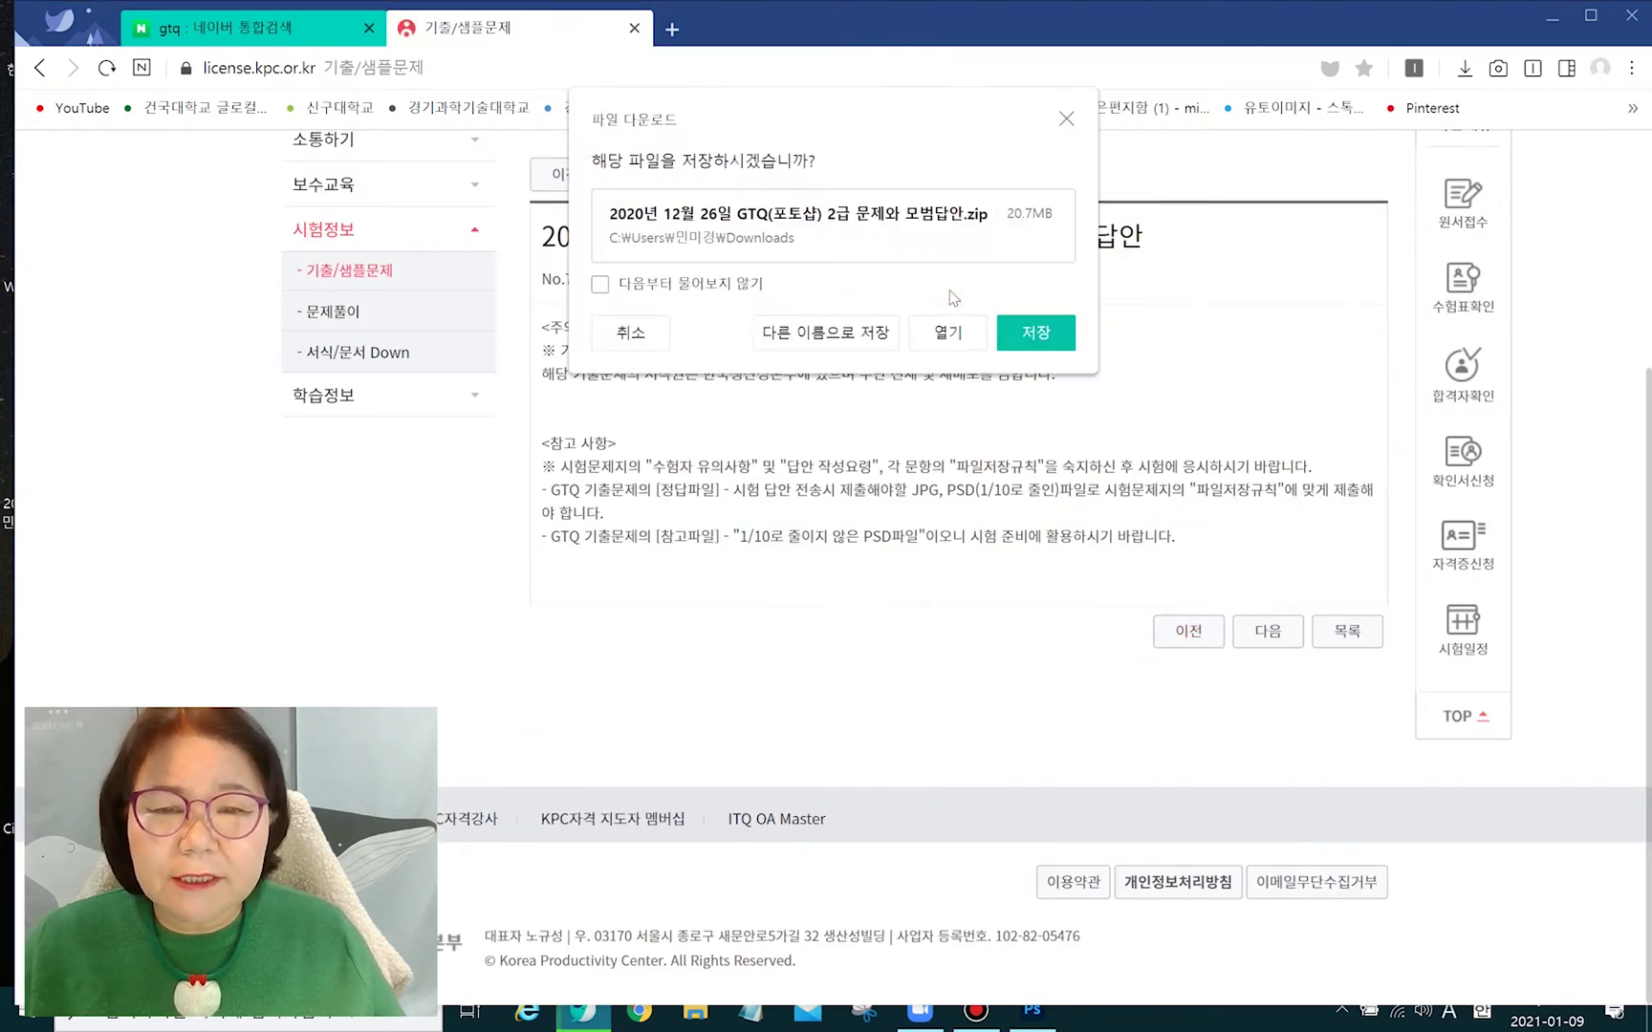
{"action": "left_click", "coordinate": [862, 337]}
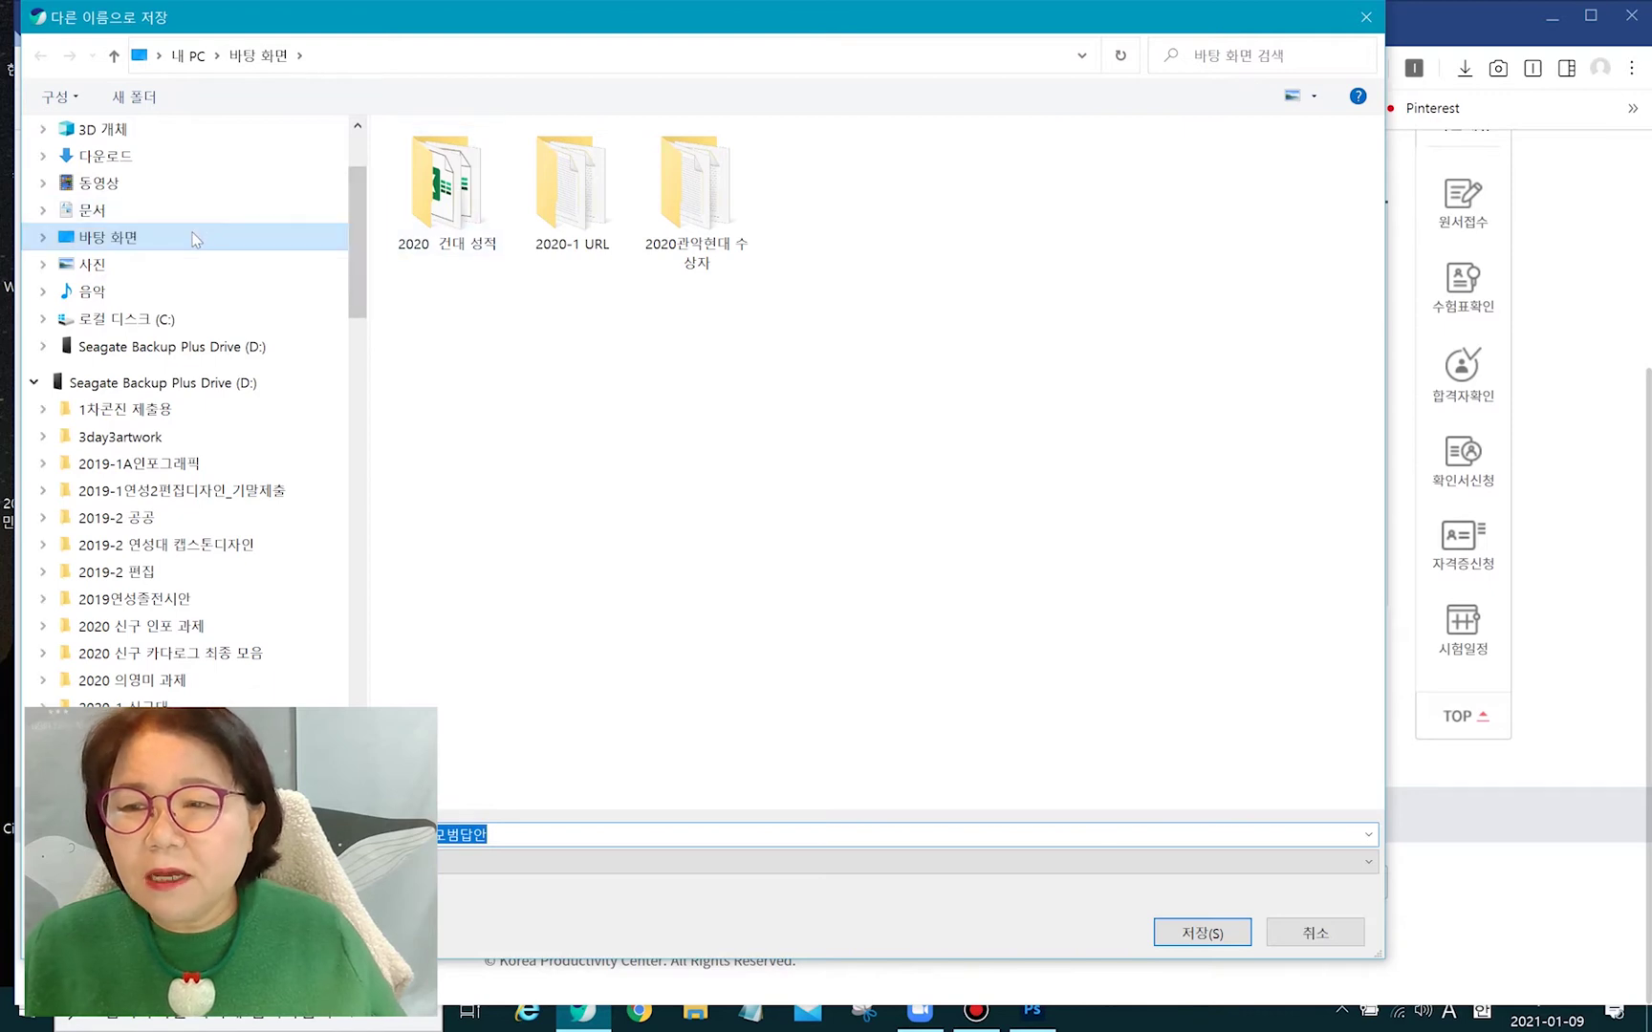
{"action": "left_click", "coordinate": [1207, 934]}
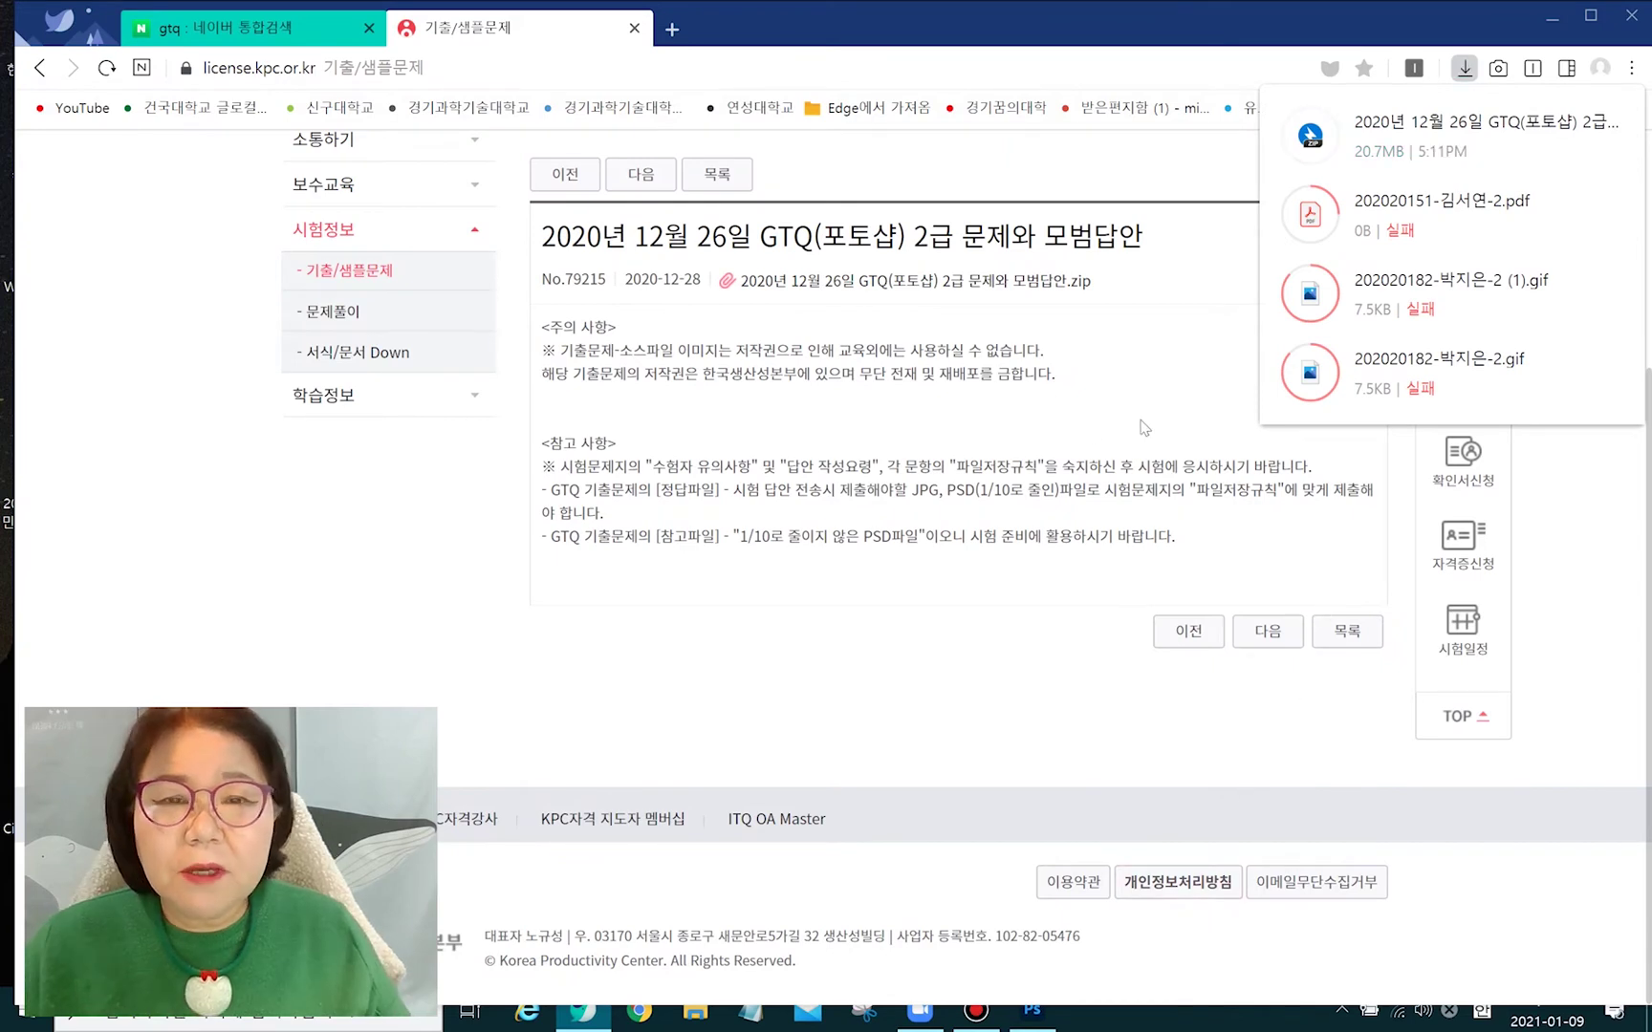
Step: Place the downloaded zip in an empty desktop area and extract GP12-2A and GP12-2B to the desktop, into a folder named after the archive
{"action": "left_click", "coordinate": [1549, 17]}
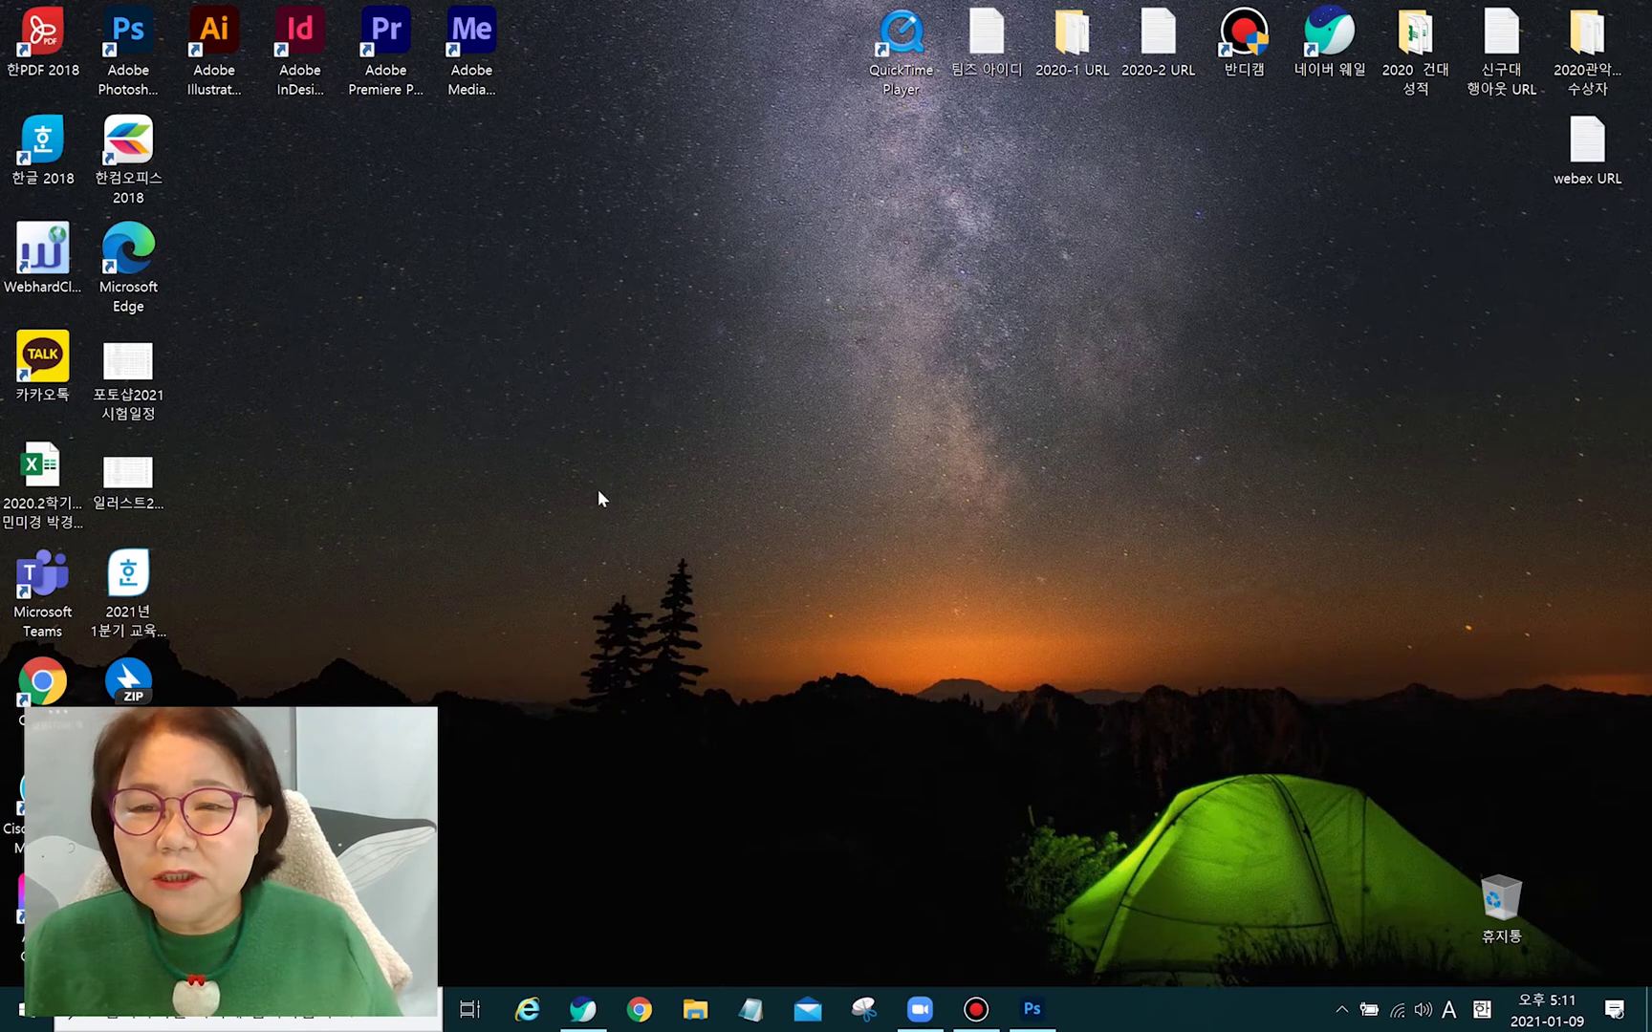
{"action": "left_click_drag", "start_coordinate": [131, 678], "coordinate": [602, 291]}
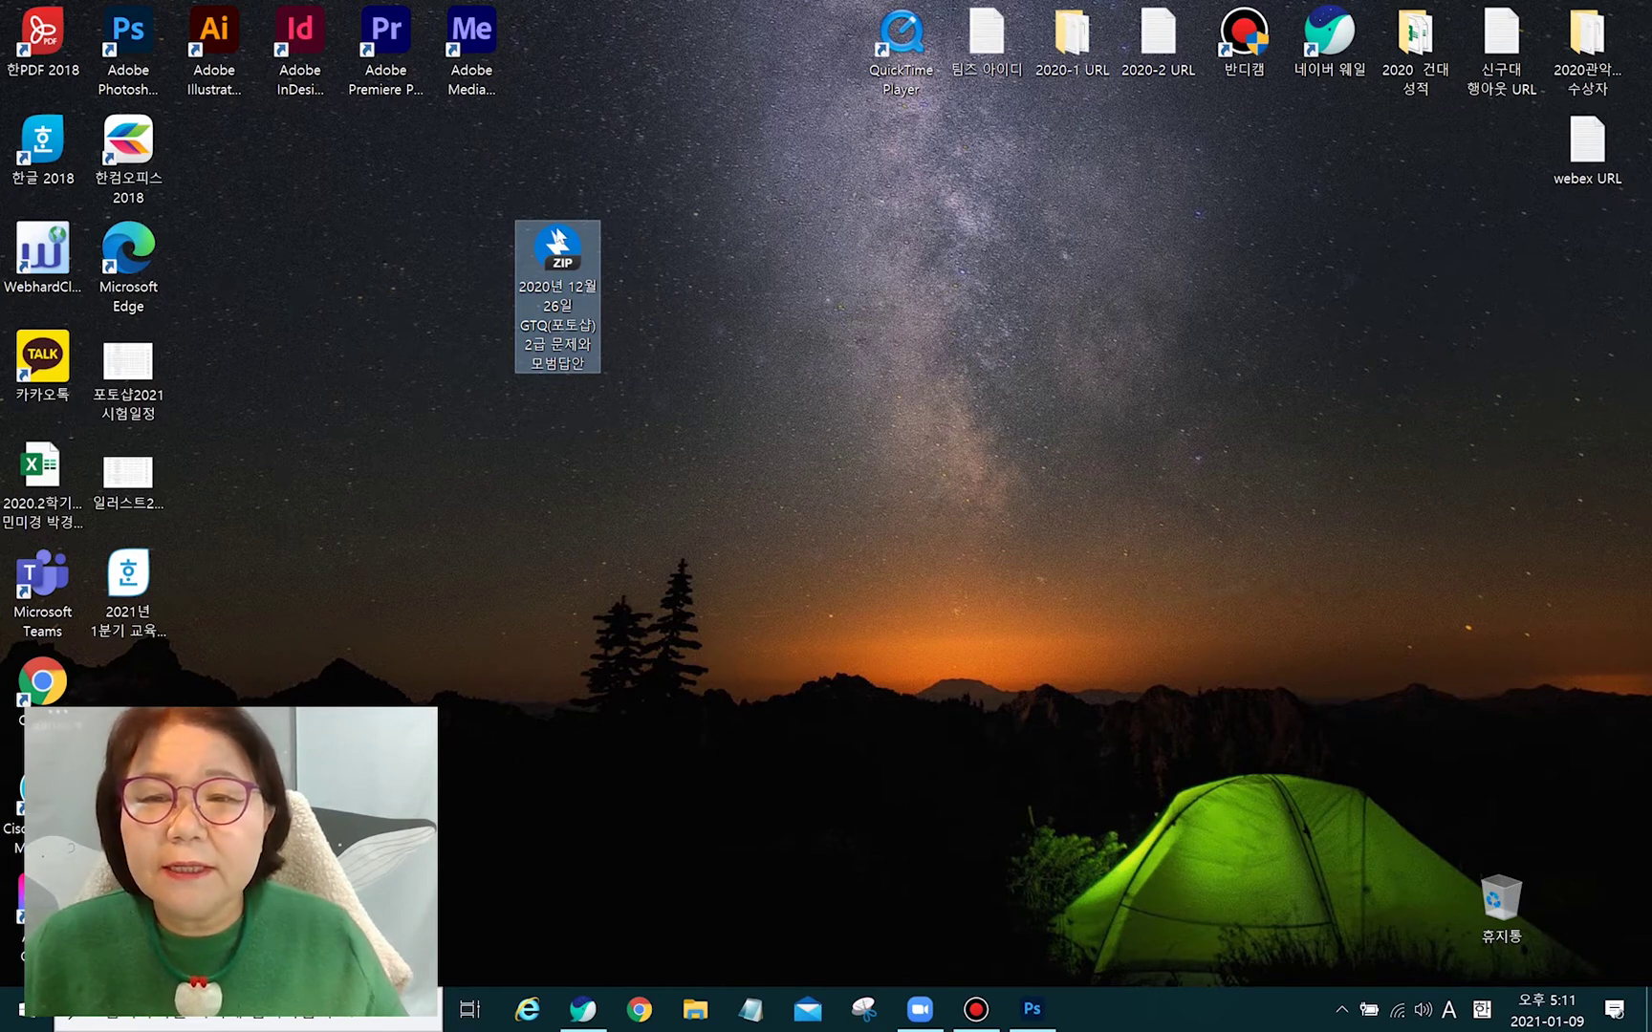
{"action": "double_click", "coordinate": [557, 243]}
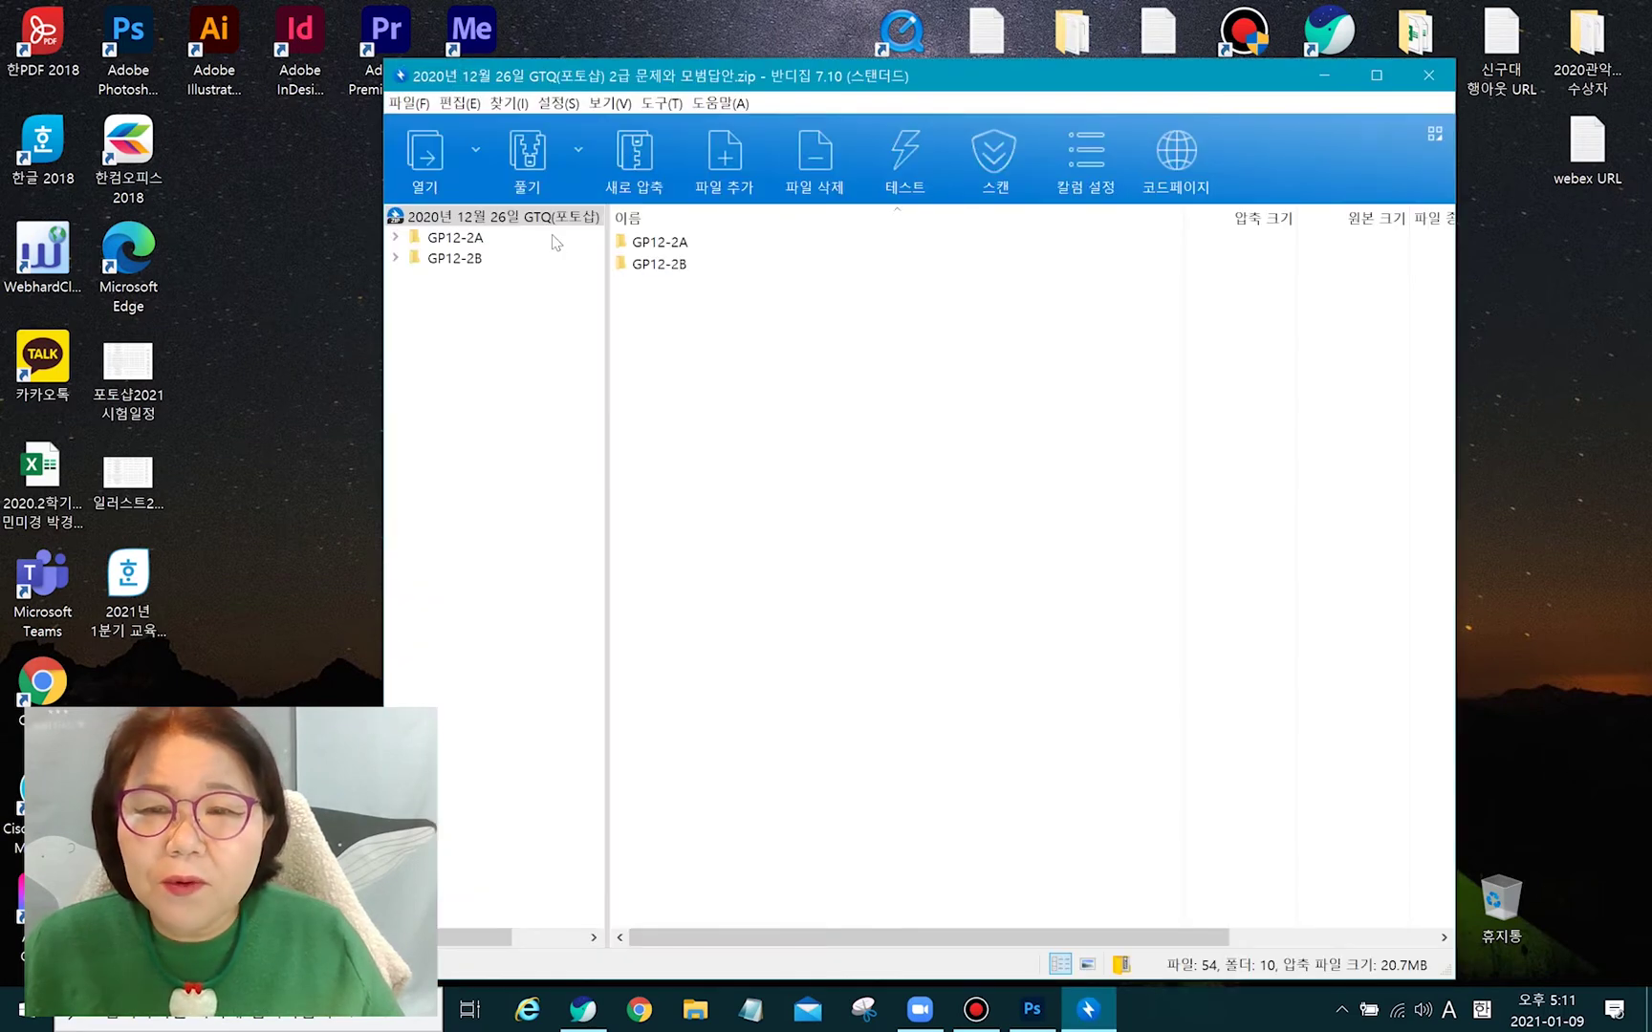
{"action": "left_click_drag", "start_coordinate": [776, 367], "coordinate": [663, 226]}
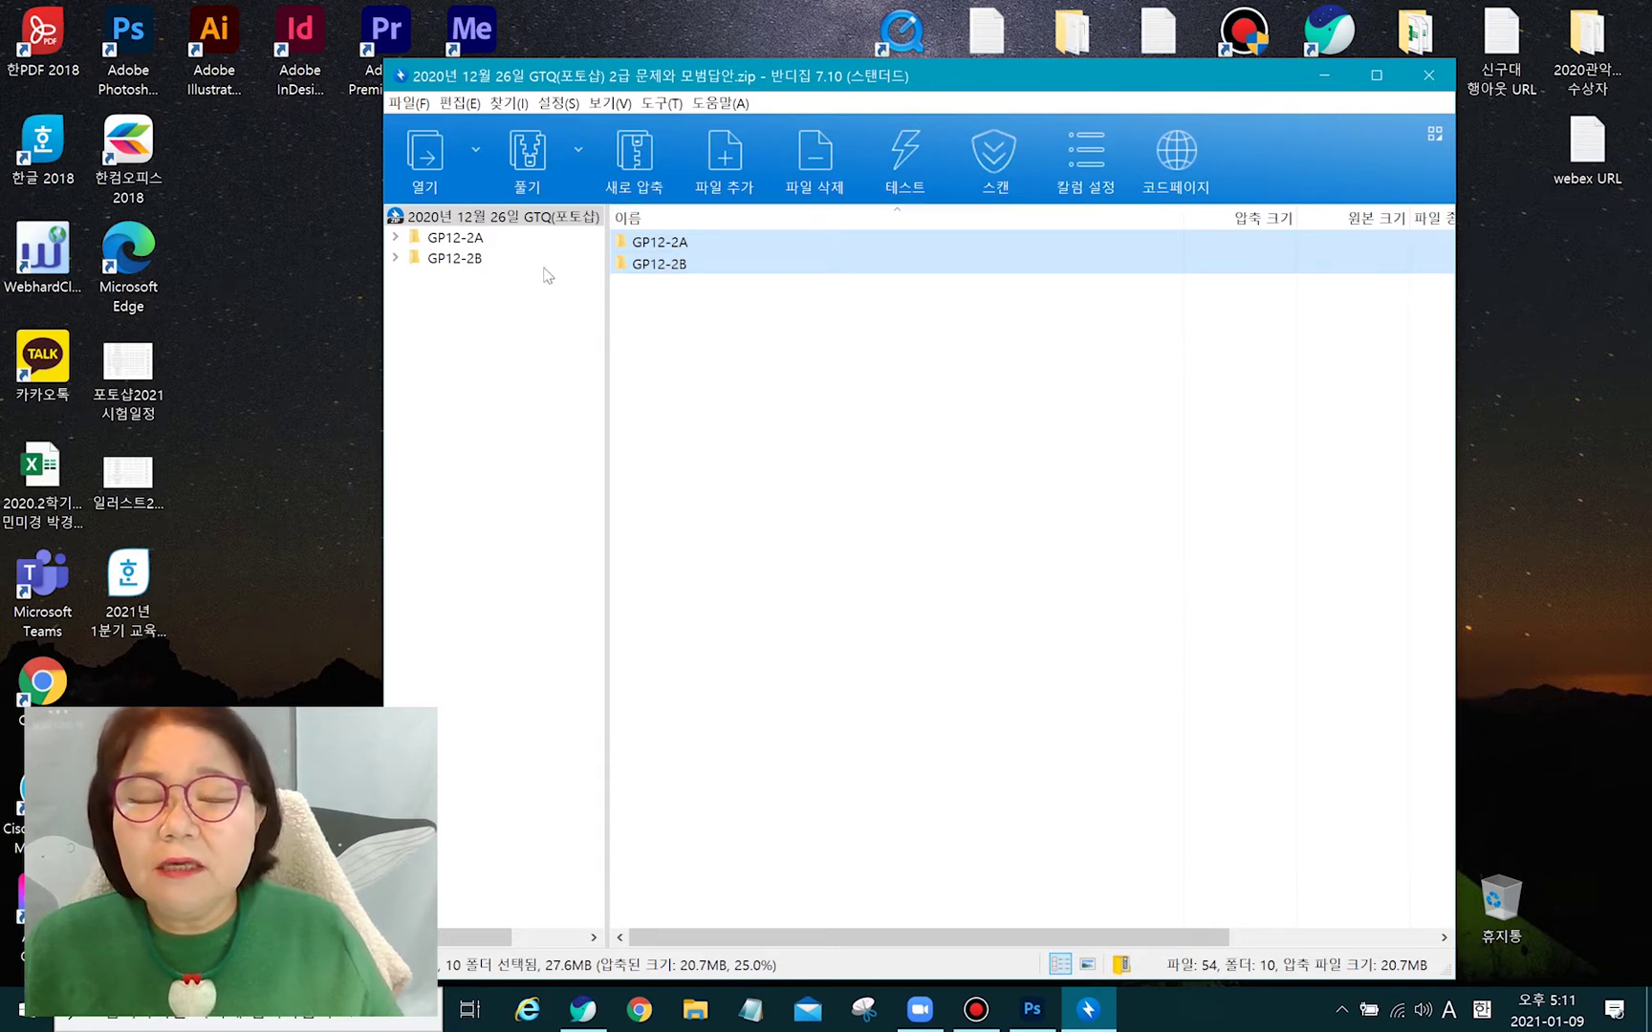
{"action": "left_click", "coordinate": [529, 159]}
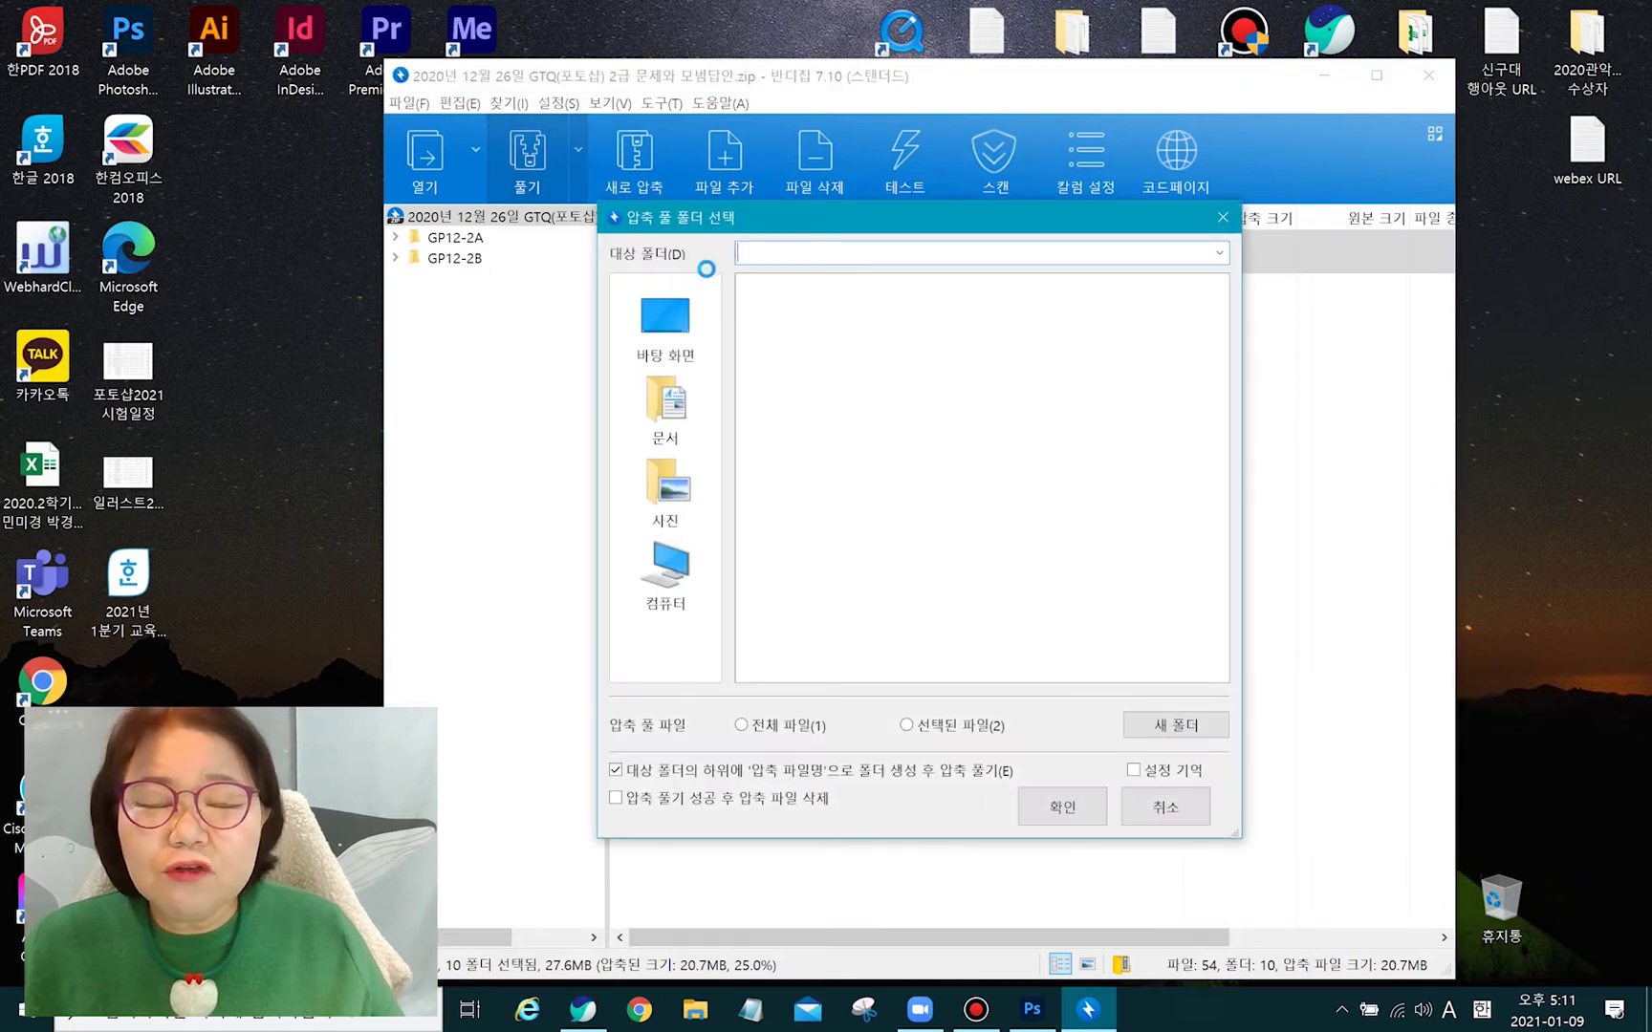
{"action": "left_click", "coordinate": [1069, 807]}
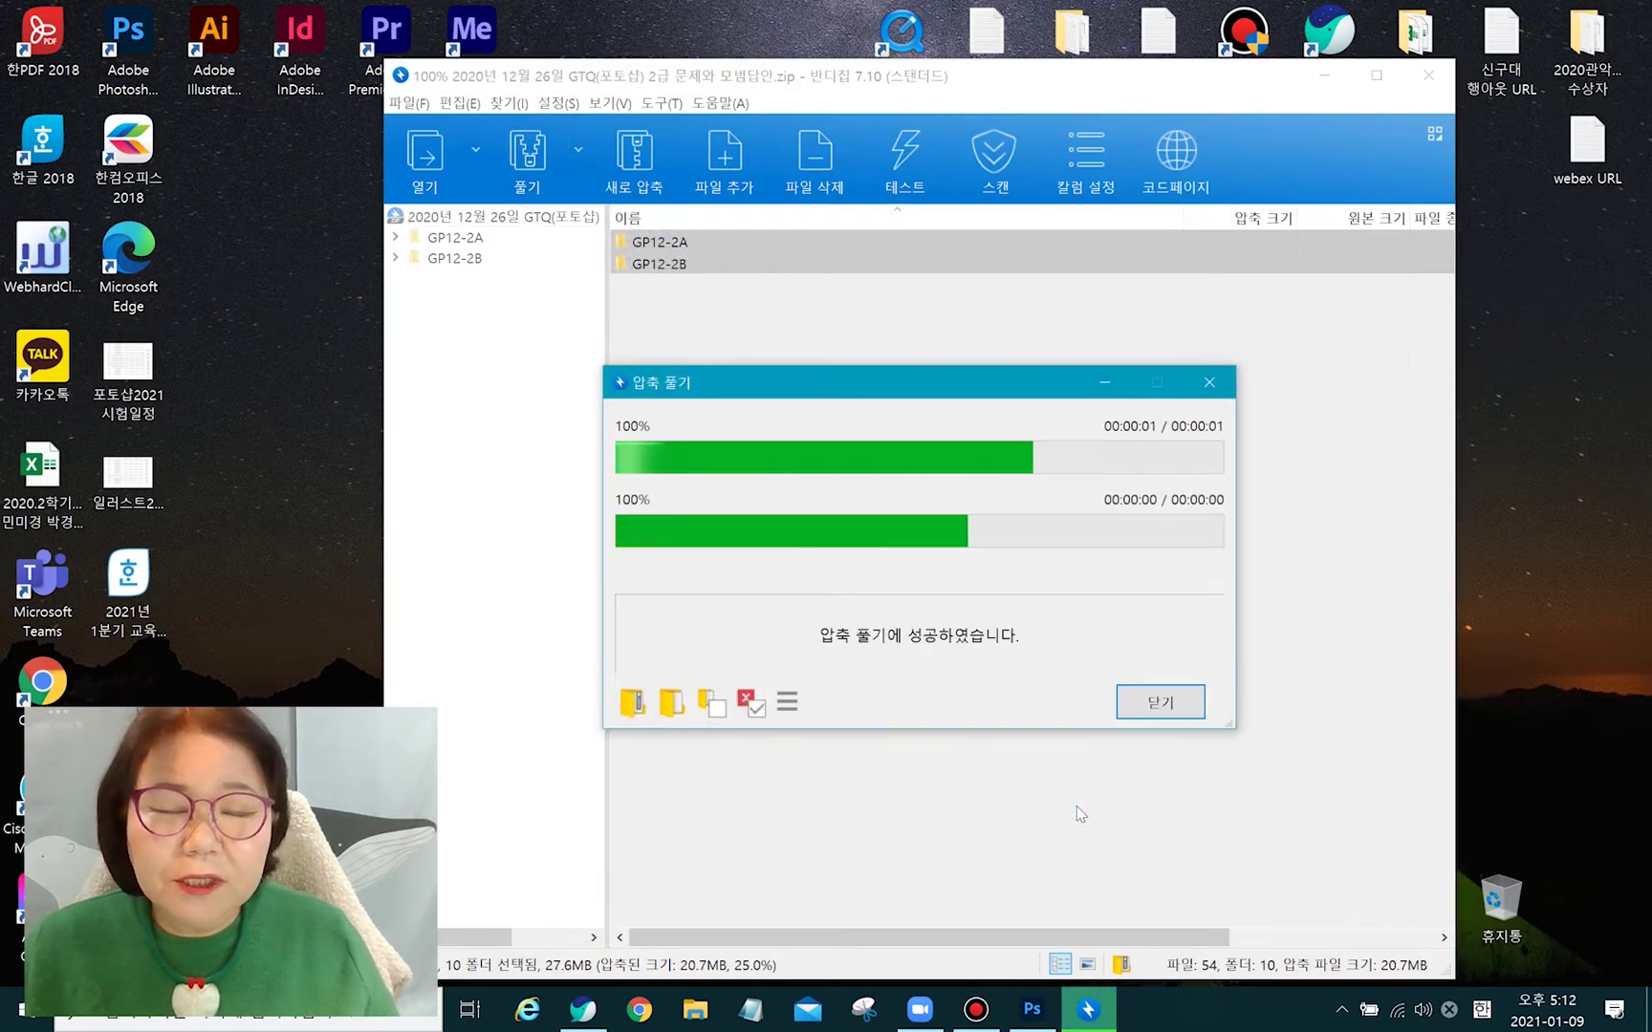
{"action": "left_click", "coordinate": [1209, 382]}
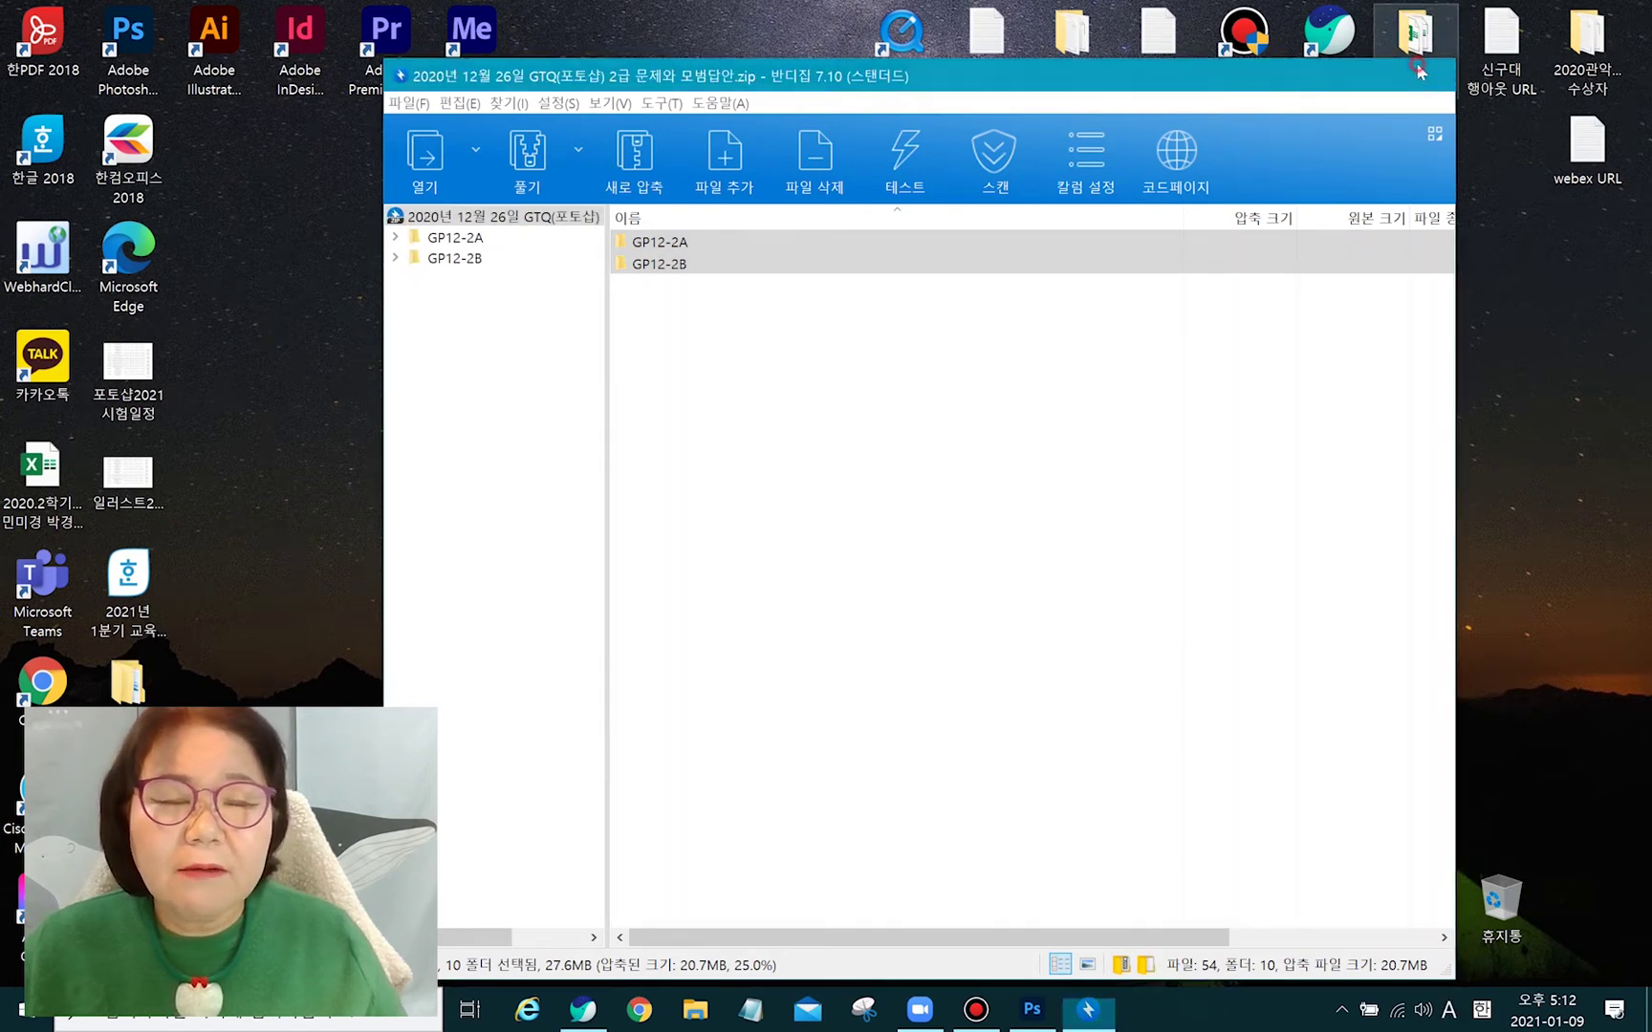
{"action": "left_click", "coordinate": [1428, 75]}
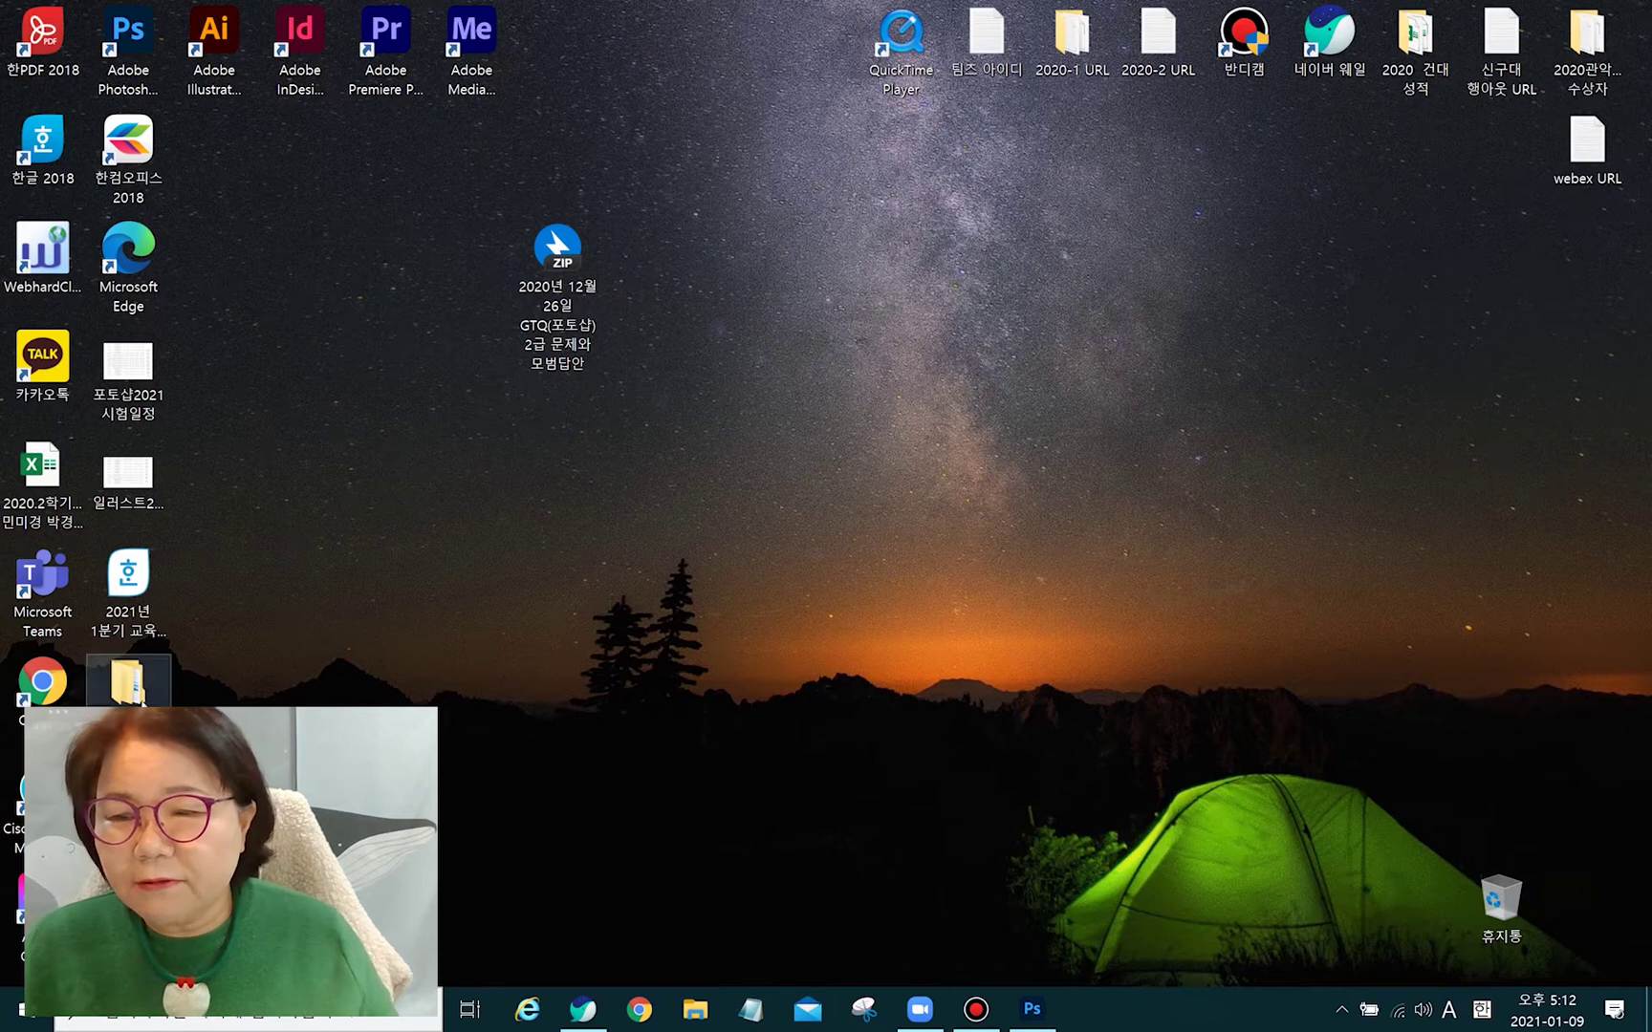
Step: Rearrange the extracted folder and the zip file beside the other desktop icons, with the zip above the folder
{"action": "left_click_drag", "start_coordinate": [132, 701], "coordinate": [231, 198]}
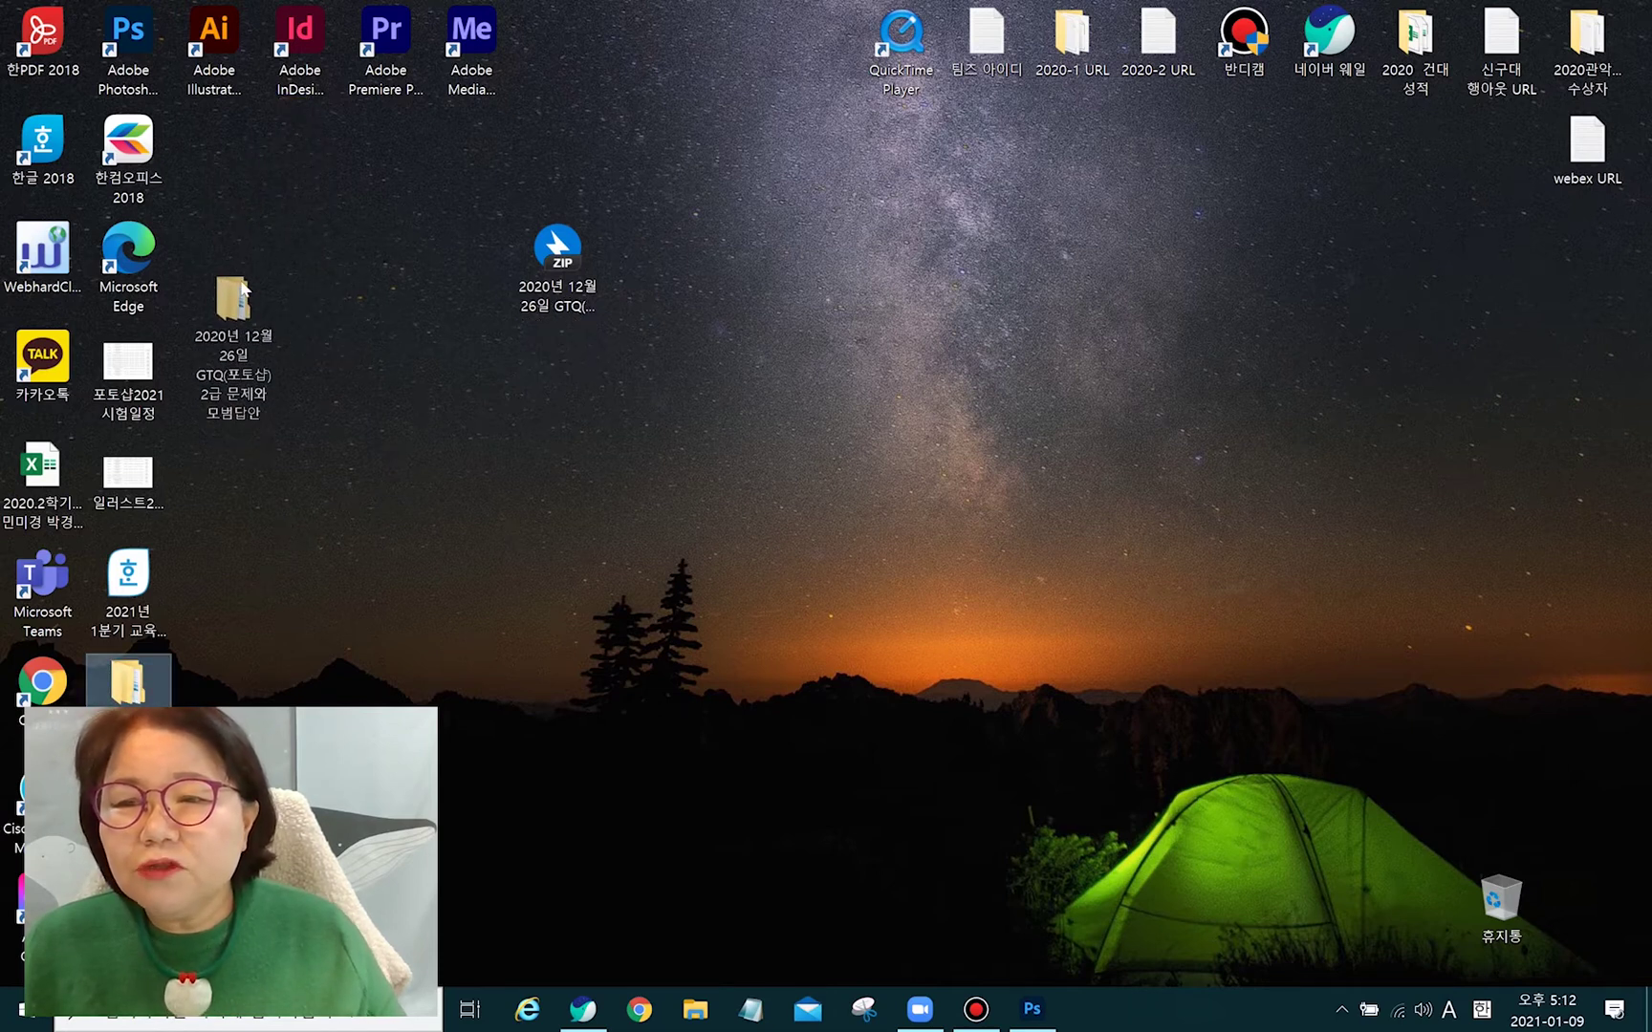
{"action": "left_click_drag", "start_coordinate": [558, 249], "coordinate": [373, 230]}
{"action": "left_click_drag", "start_coordinate": [212, 282], "coordinate": [212, 392]}
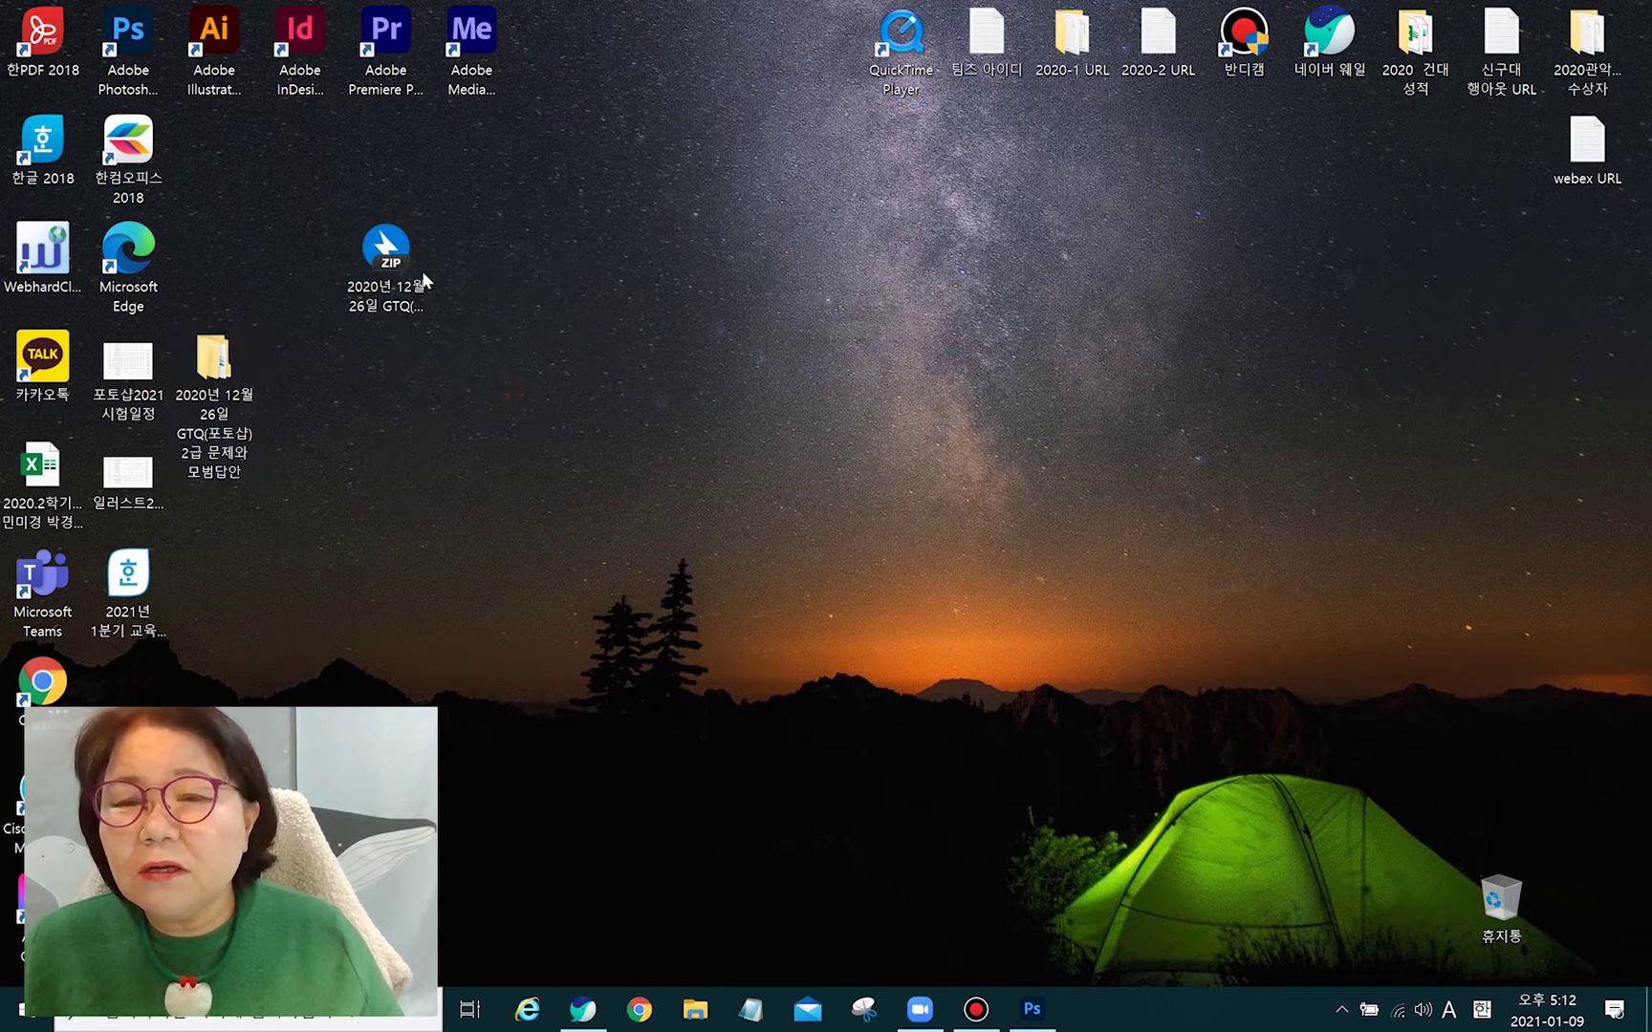
{"action": "left_click", "coordinate": [394, 251]}
{"action": "left_click_drag", "start_coordinate": [394, 251], "coordinate": [218, 151]}
{"action": "mouse_move", "coordinate": [214, 361]}
{"action": "left_mouse_down"}
{"action": "mouse_move", "coordinate": [218, 335]}
{"action": "mouse_move", "coordinate": [216, 354]}
{"action": "left_mouse_up"}
{"action": "left_click", "coordinate": [377, 297]}
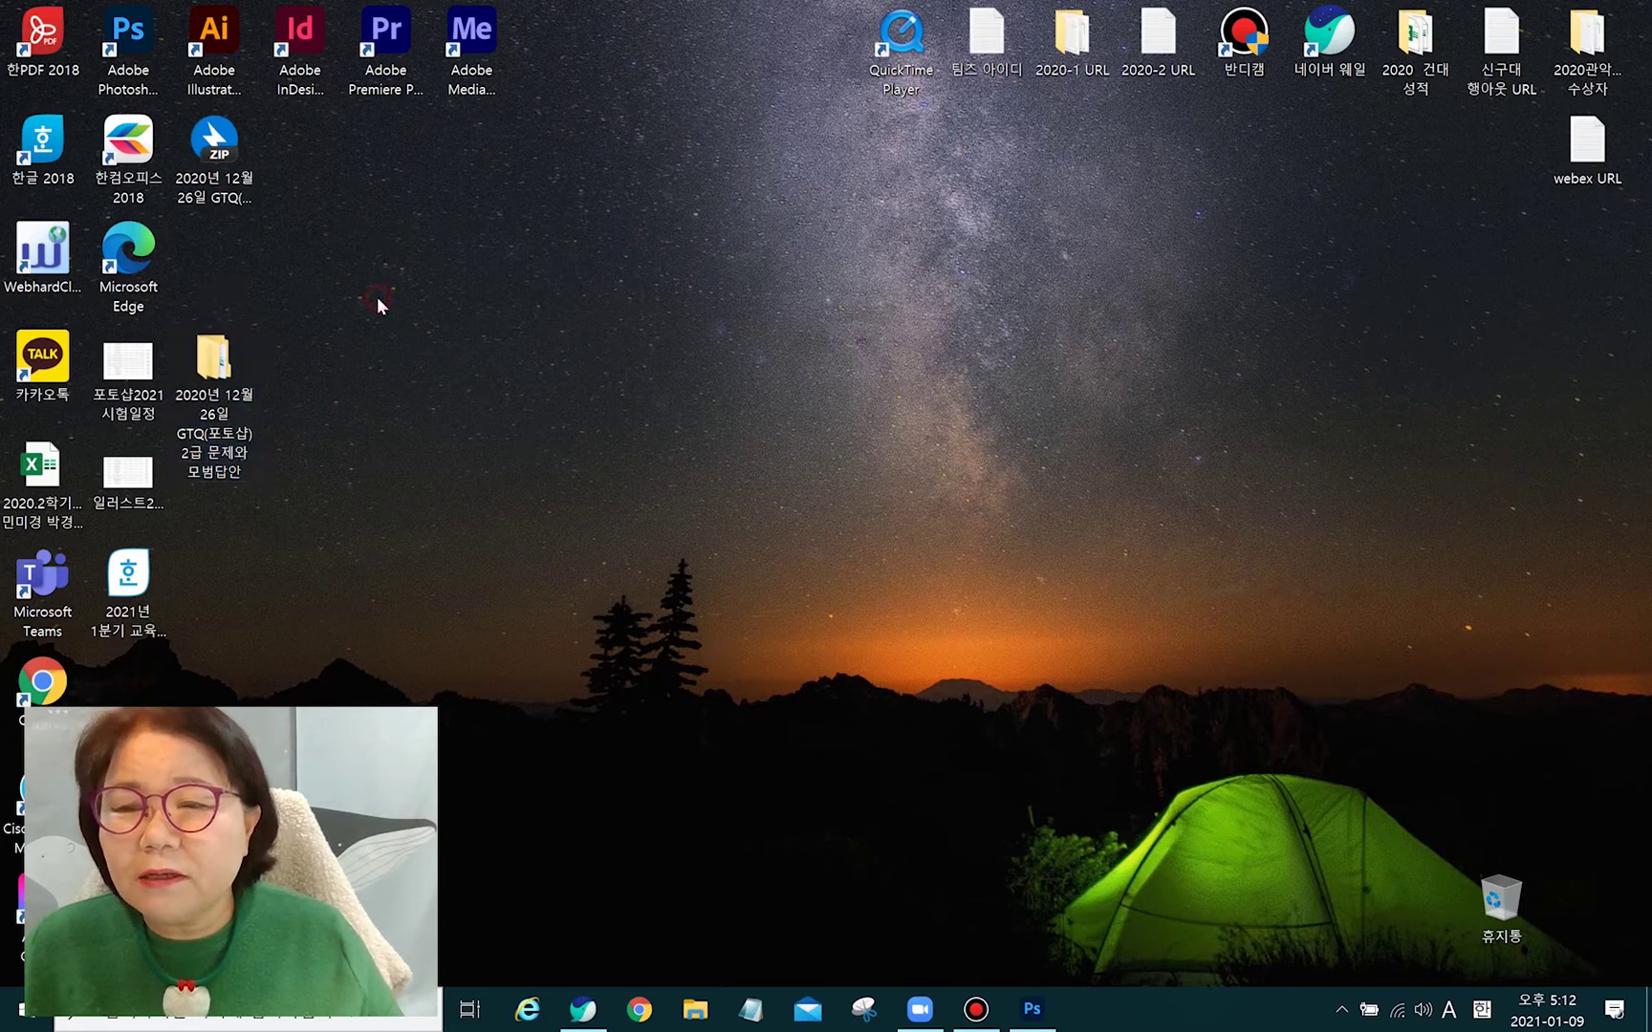
Step: Open the GP12-2B(A3) PDF from the 문제파일 subfolder of GP12-2B in the extracted folder
{"action": "left_click", "coordinate": [205, 361]}
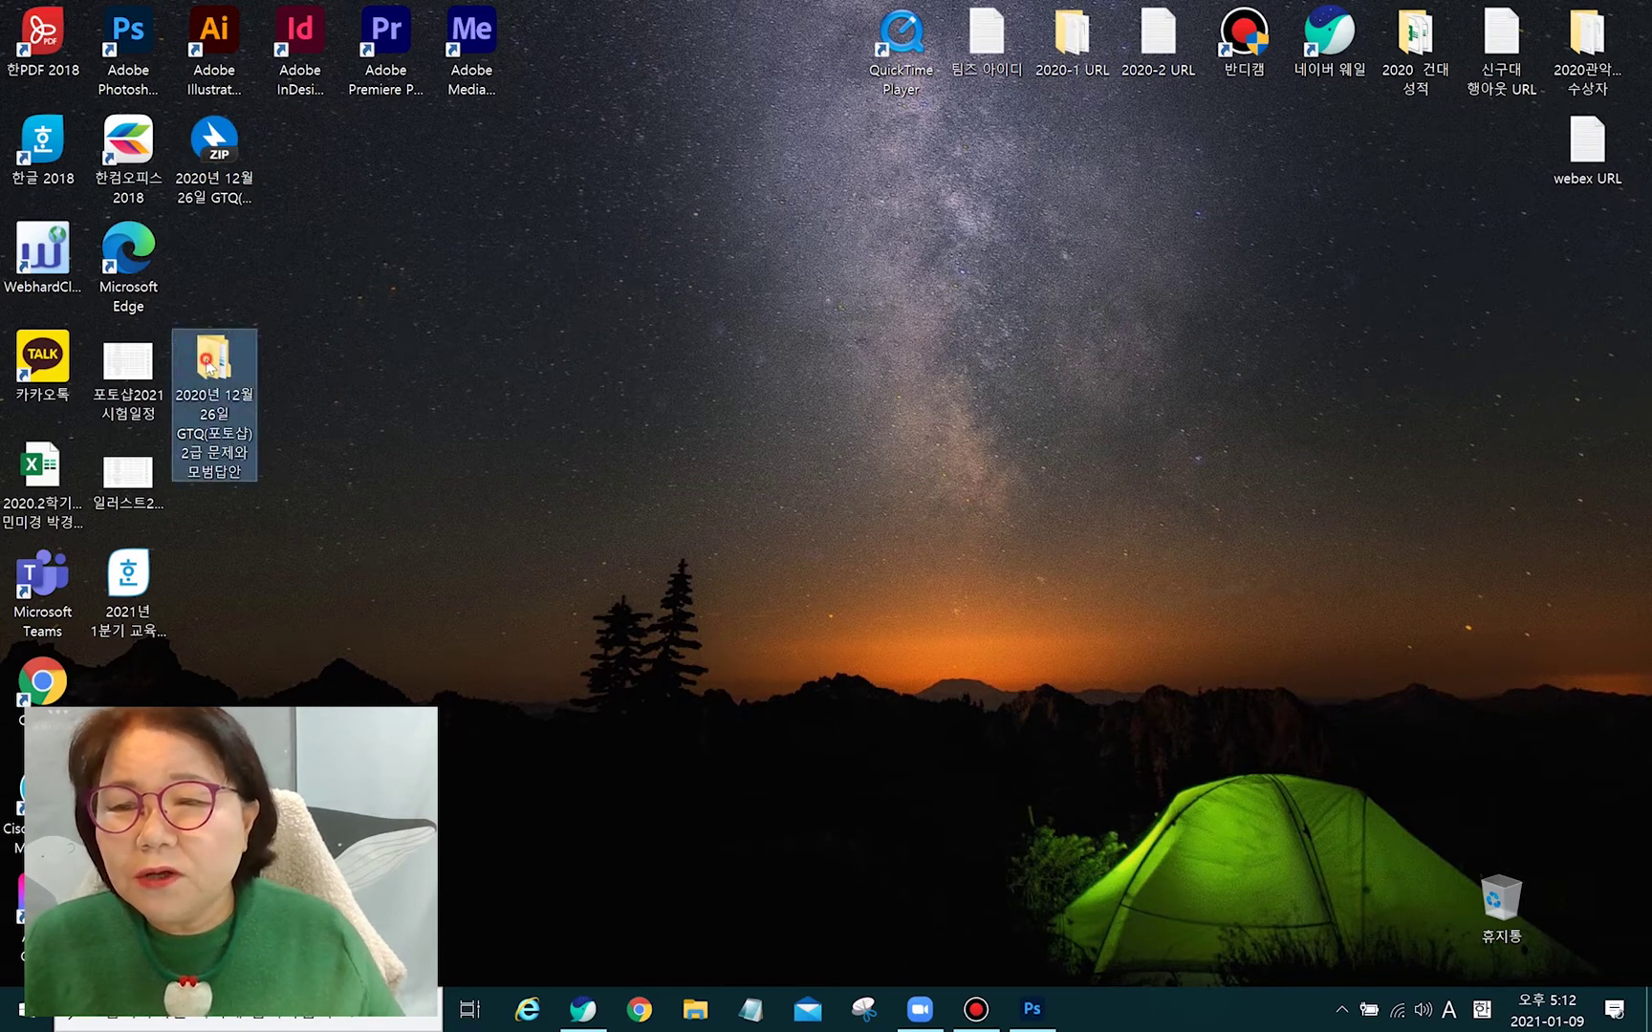
{"action": "double_click", "coordinate": [206, 361]}
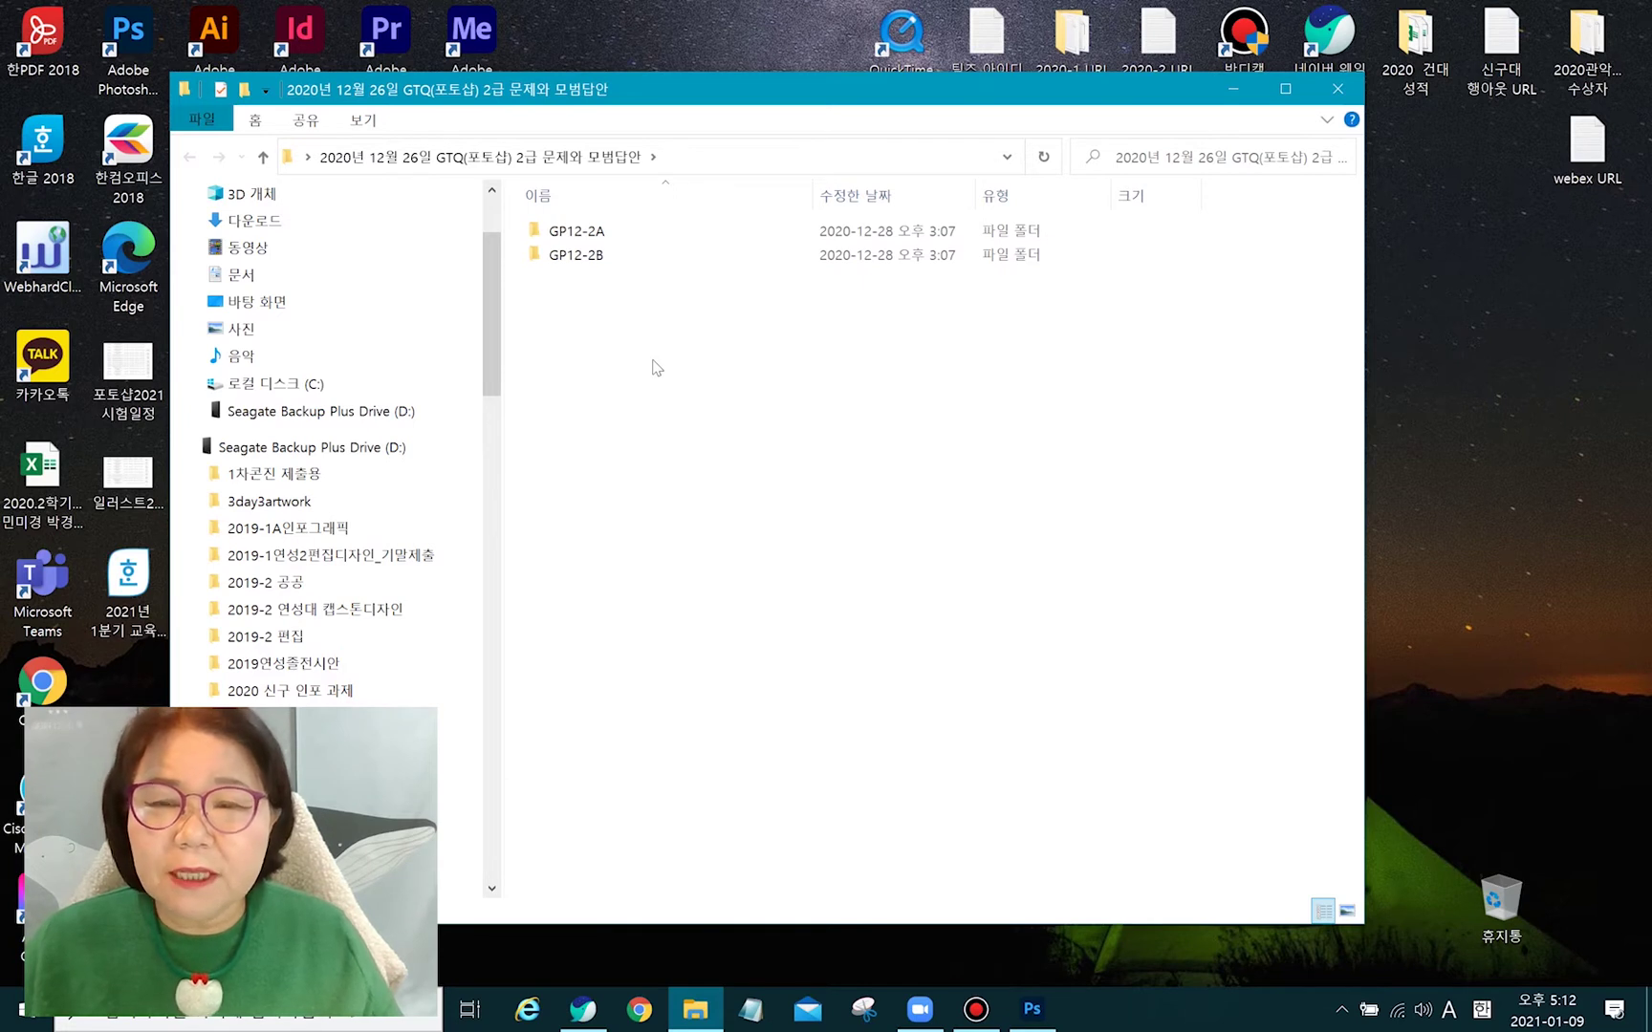
{"action": "mouse_move", "coordinate": [597, 264]}
{"action": "double_click", "coordinate": [595, 255]}
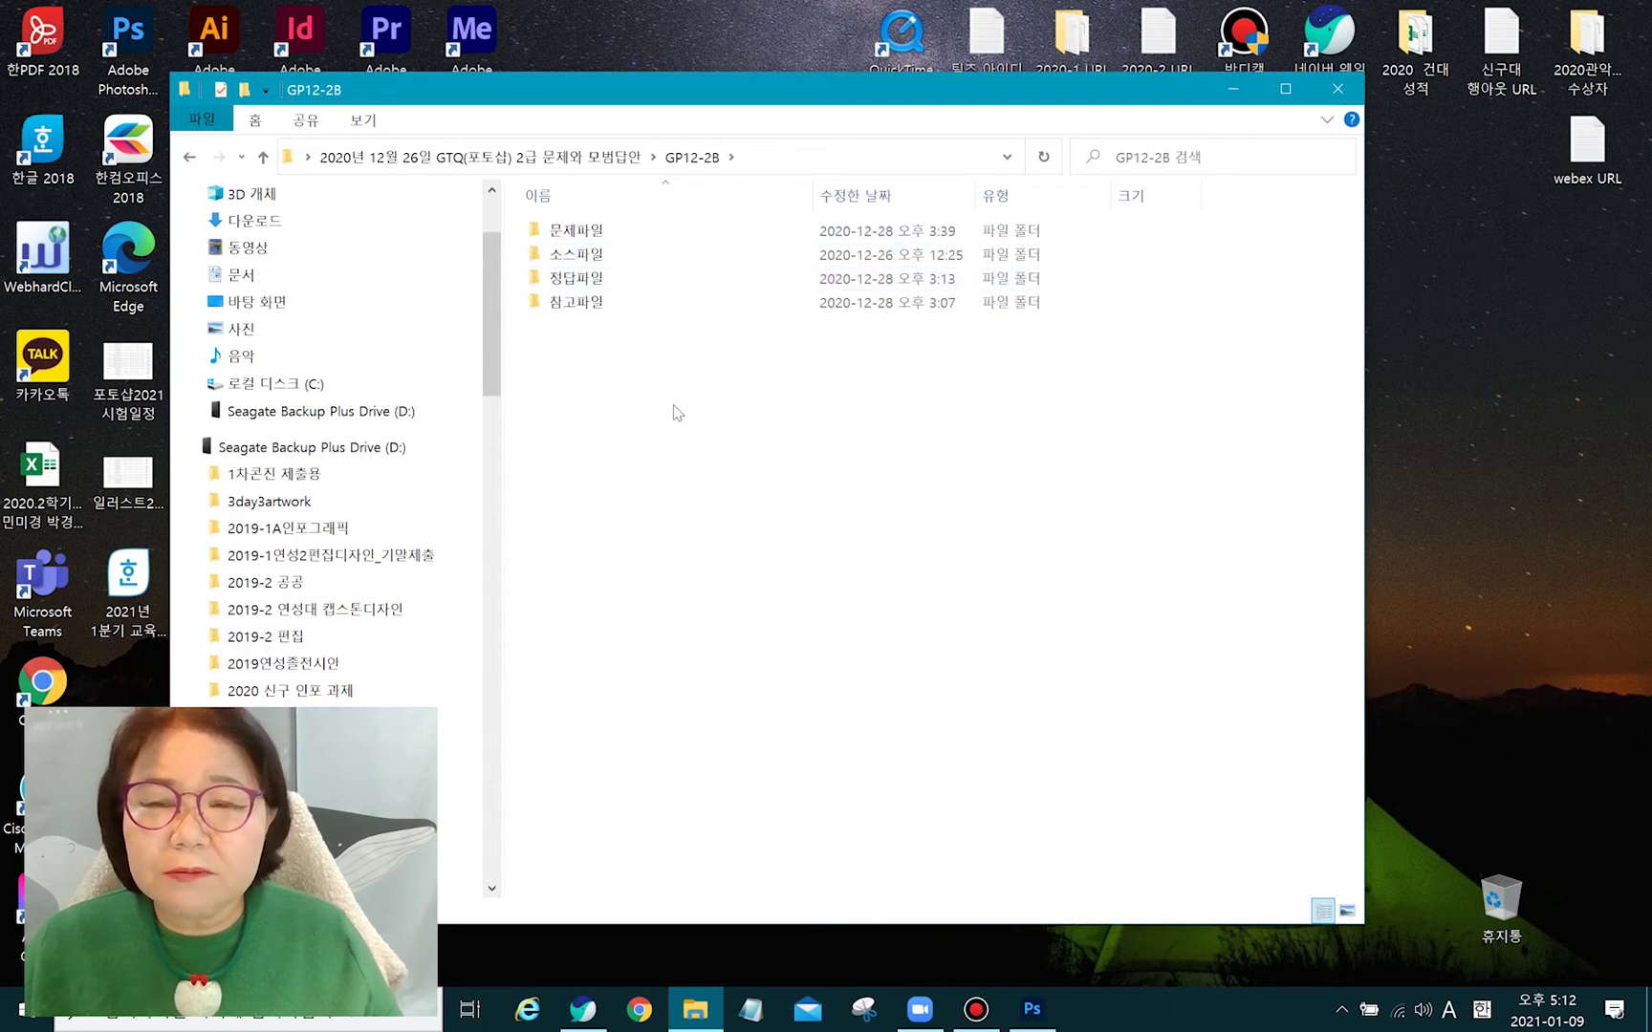
{"action": "double_click", "coordinate": [648, 237]}
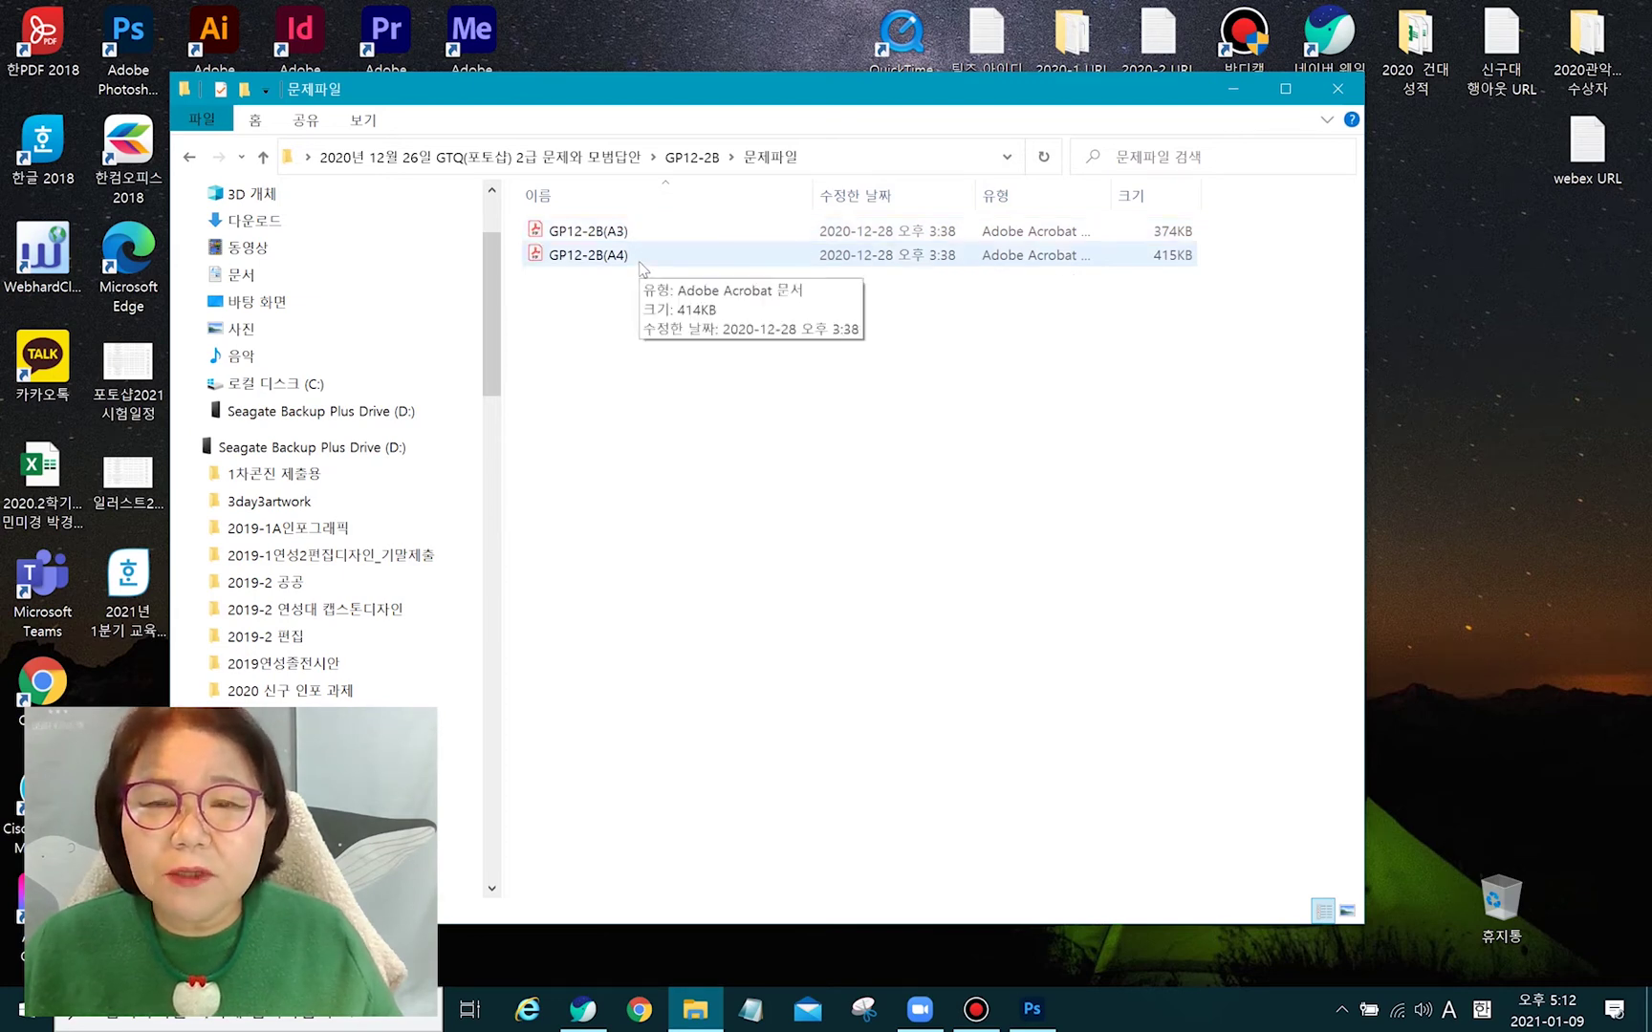
{"action": "double_click", "coordinate": [669, 233]}
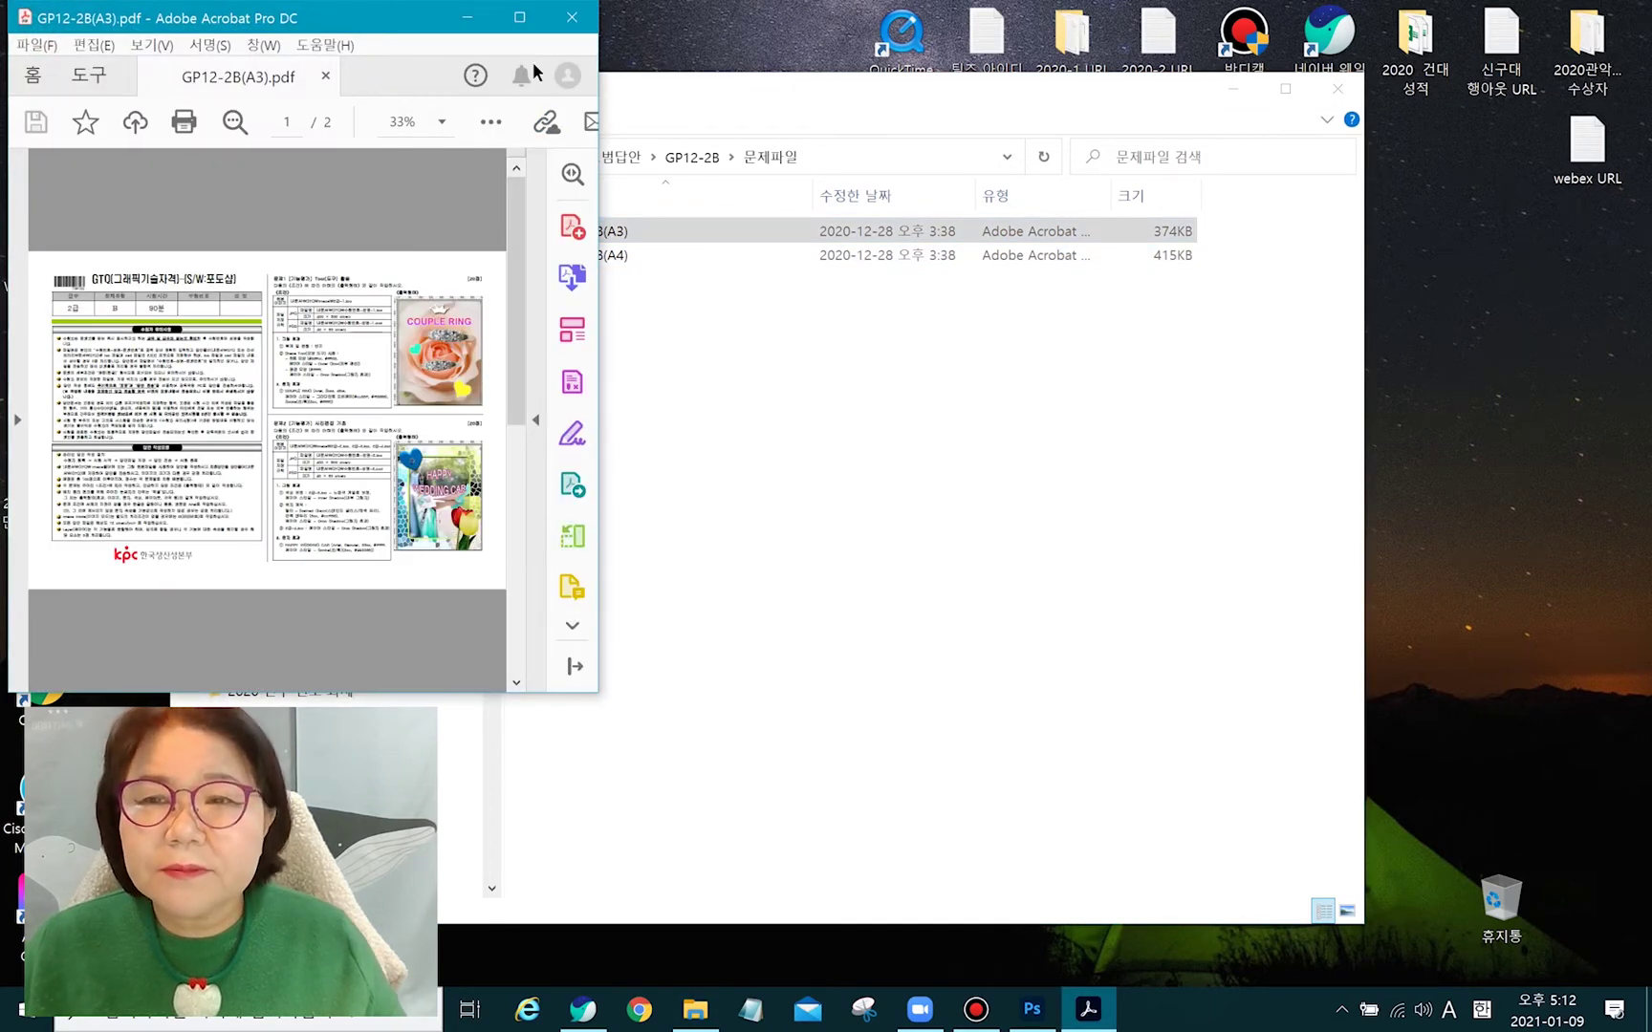
Step: Maximize the PDF window and look through both pages of the GTQ 2급 type B exam questions
{"action": "double_click", "coordinate": [517, 16]}
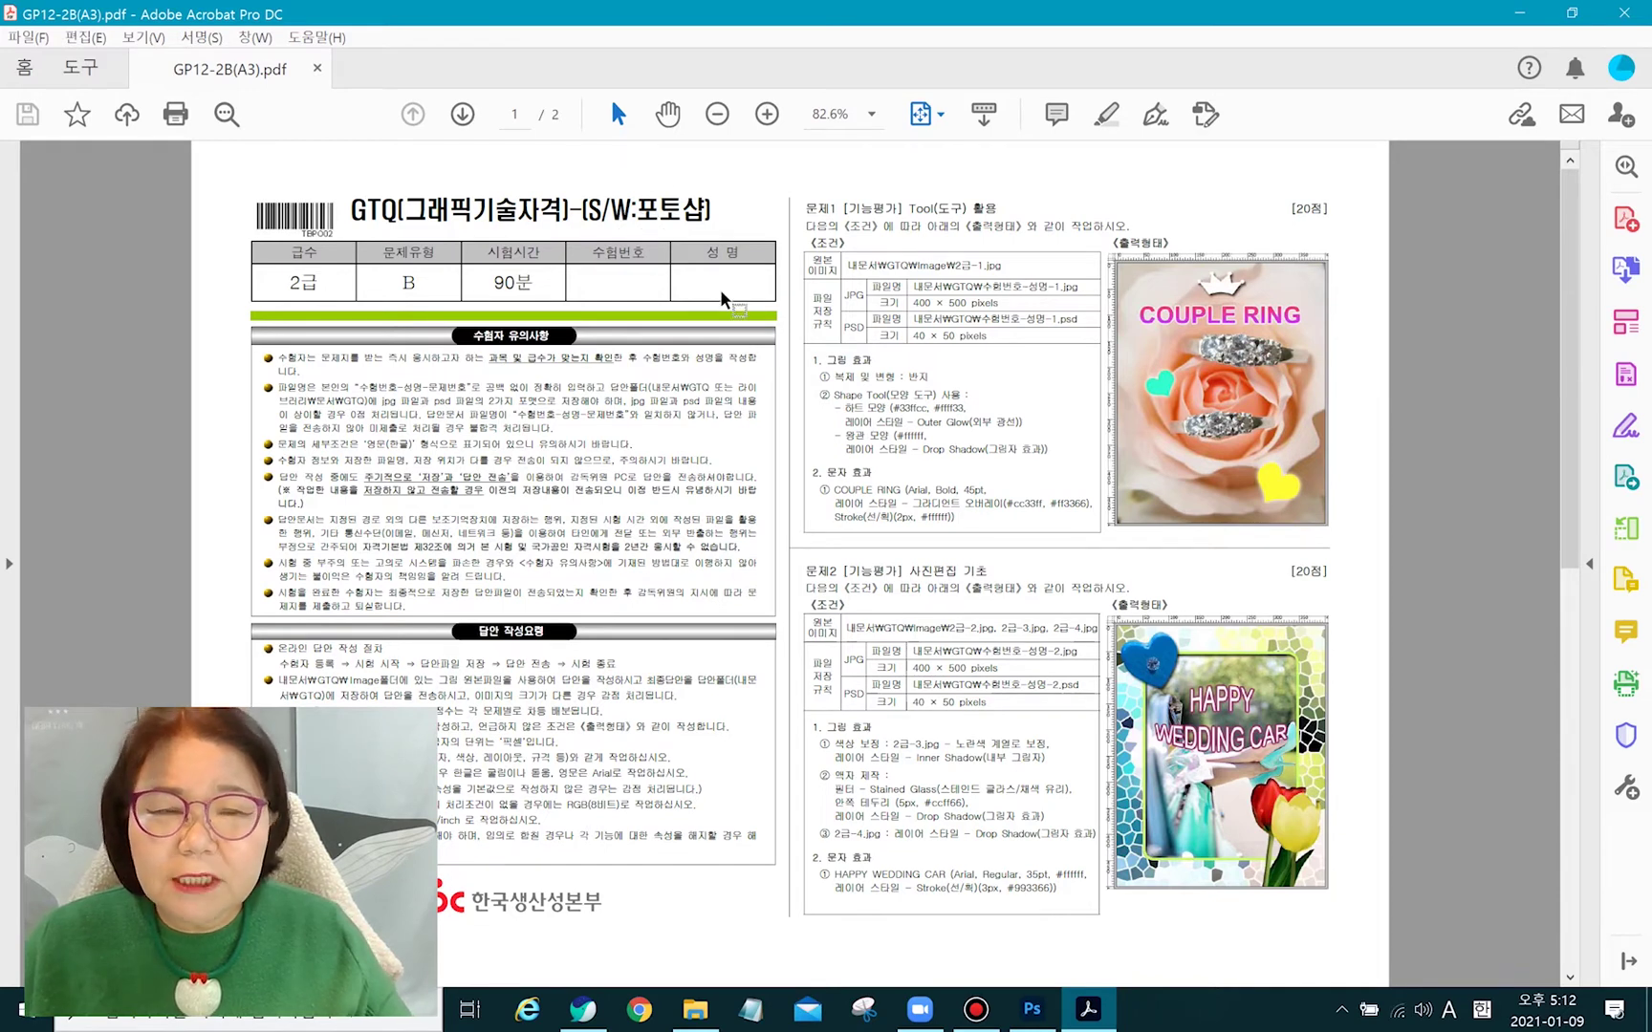
{"action": "scroll", "coordinate": [737, 499], "scroll_direction": "down", "scroll_amount": 3}
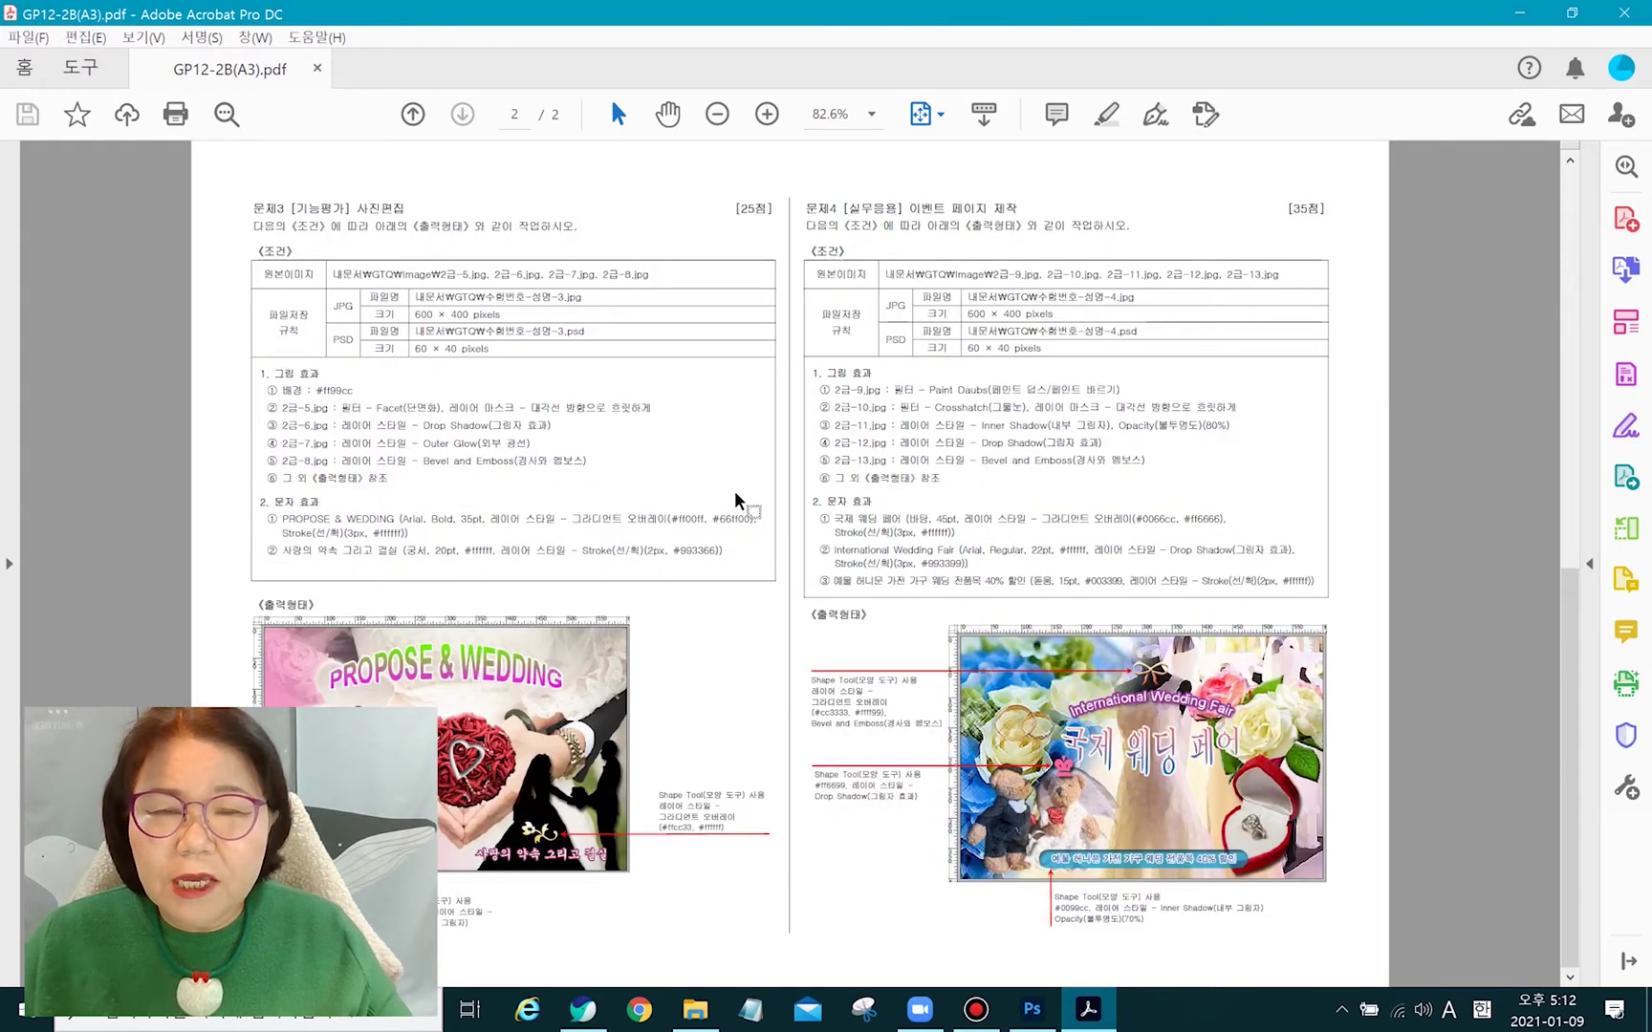
{"action": "scroll", "coordinate": [737, 499], "scroll_direction": "up", "scroll_amount": 3}
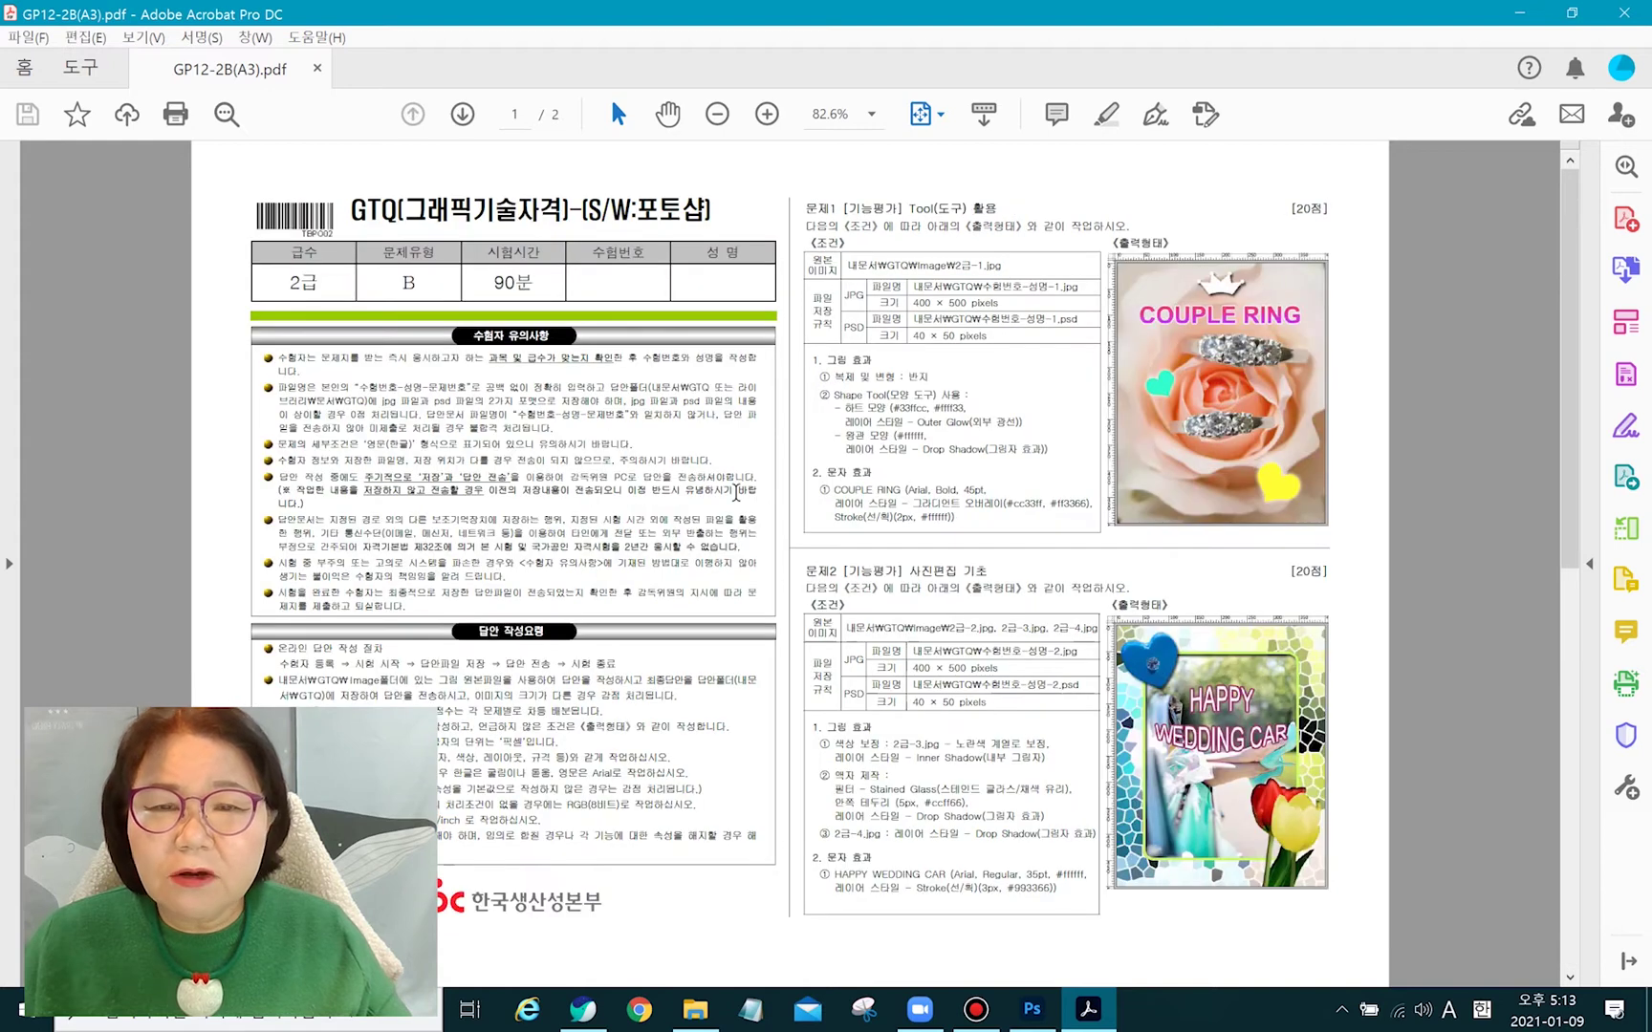